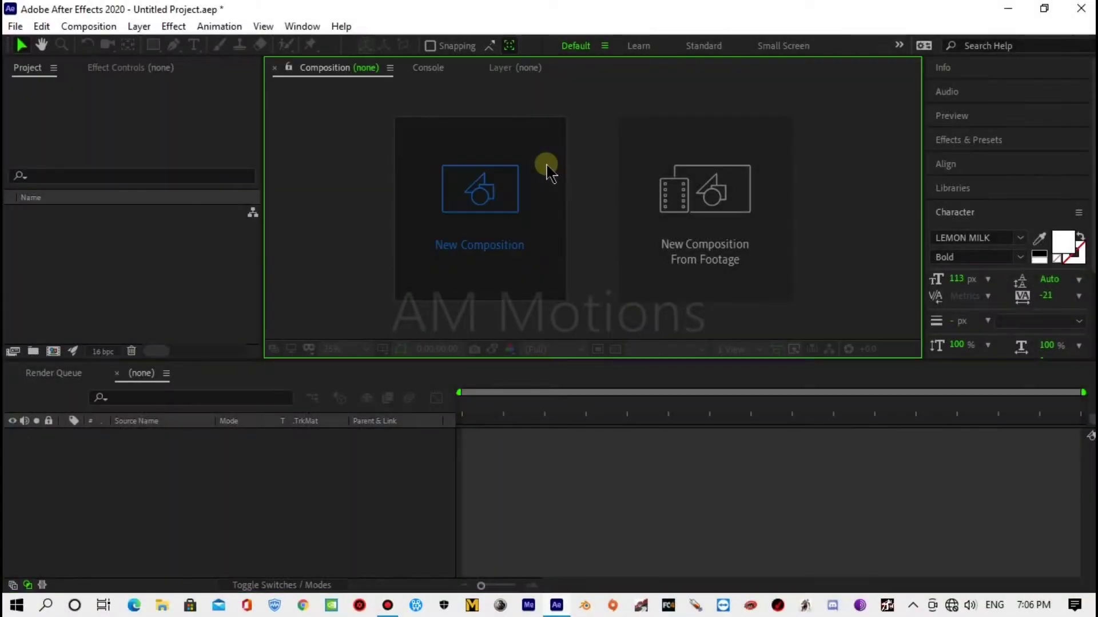
Create a new composition named 'Wave BG'
click(548, 170)
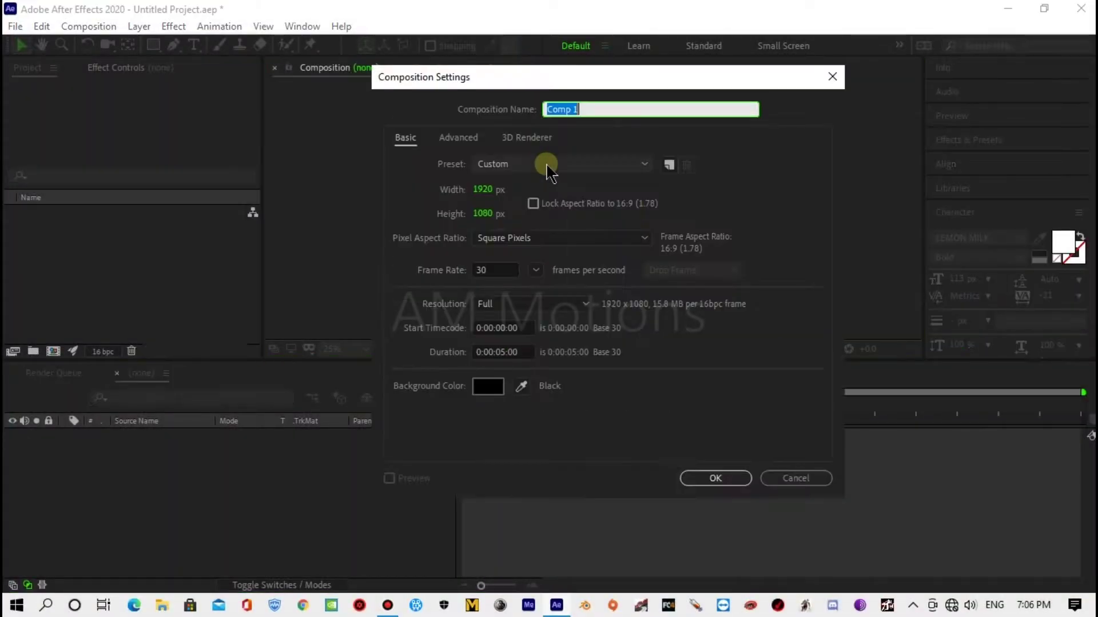
text(Wave BG)
key(Return)
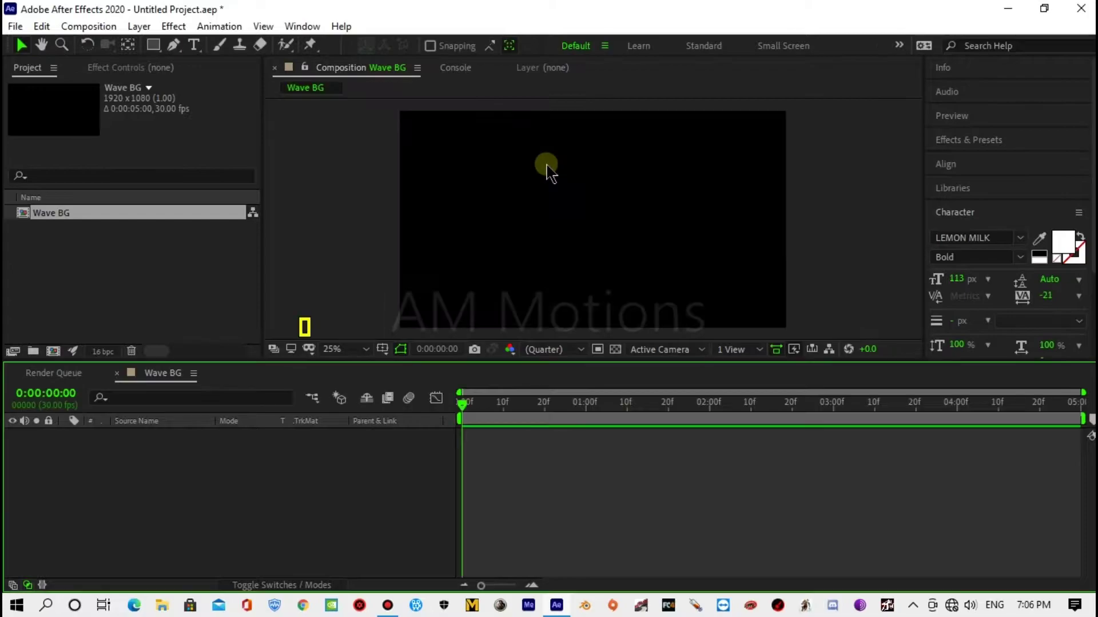
Add a full-frame 1920×1080 solid layer named 'FN'
key(ctrl+y)
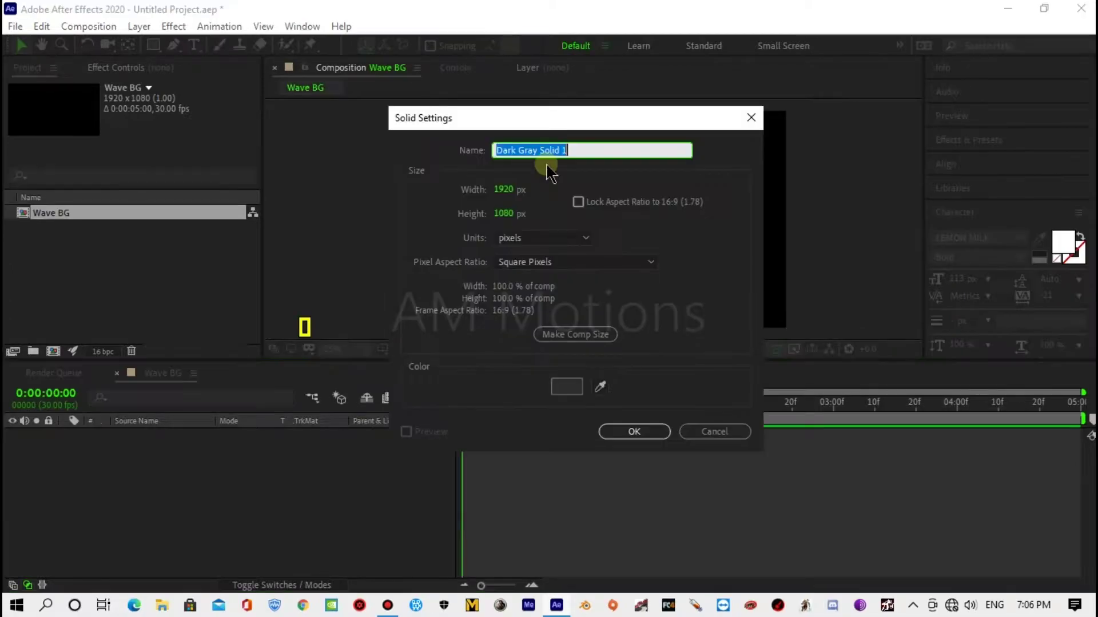
text(F)
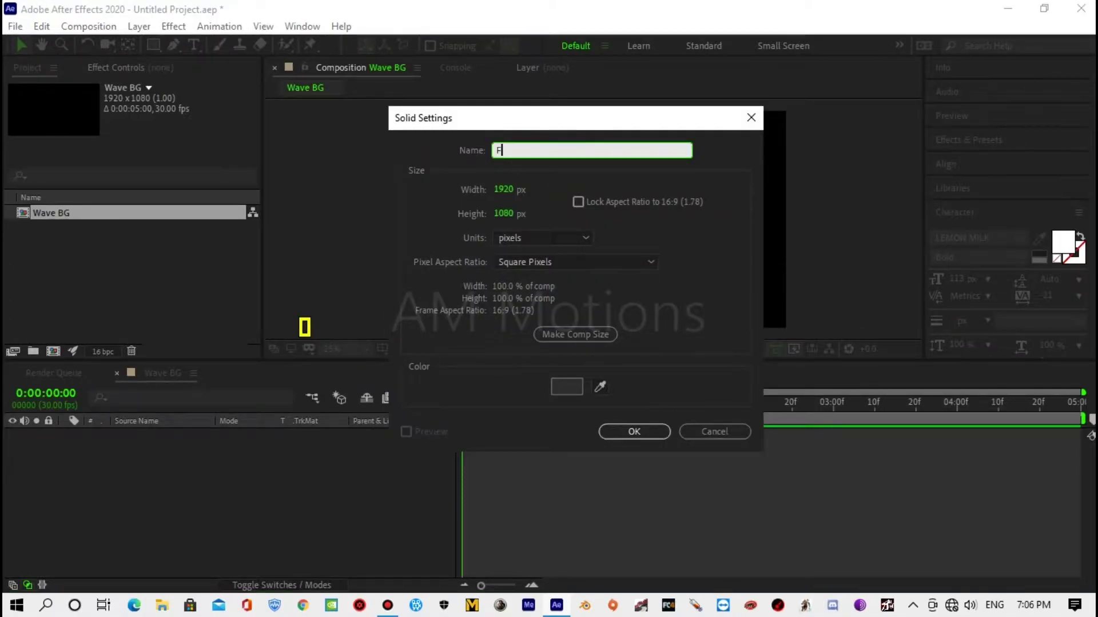
text(N)
key(Return)
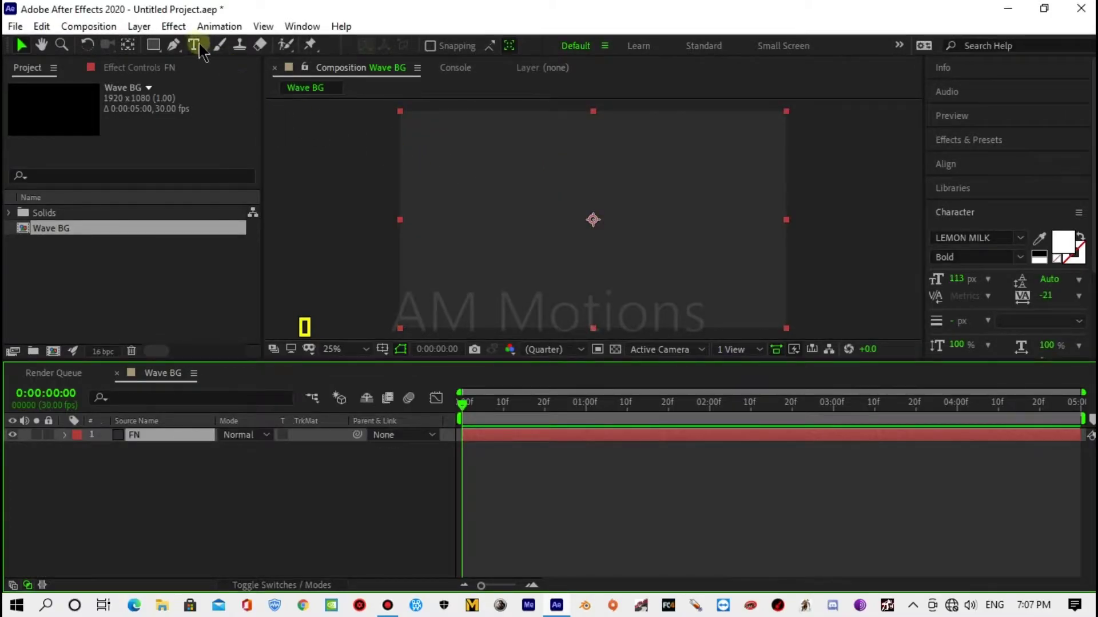
Apply Fractal Noise to FN with Dynamic Progressive fractal type and Linear noise
click(175, 28)
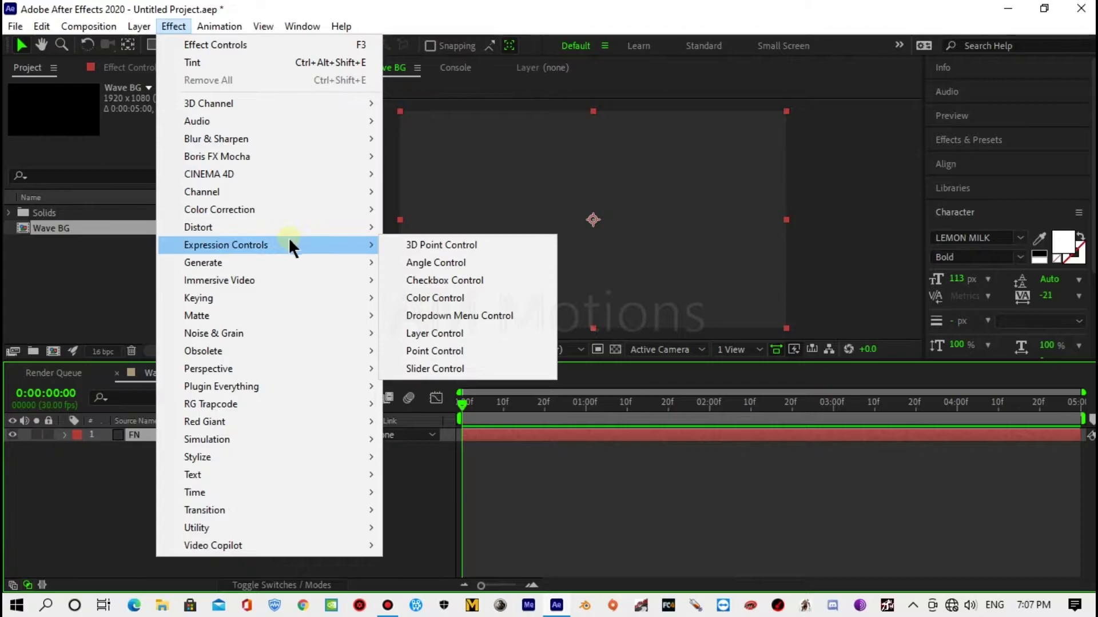
mouse_move(384, 334)
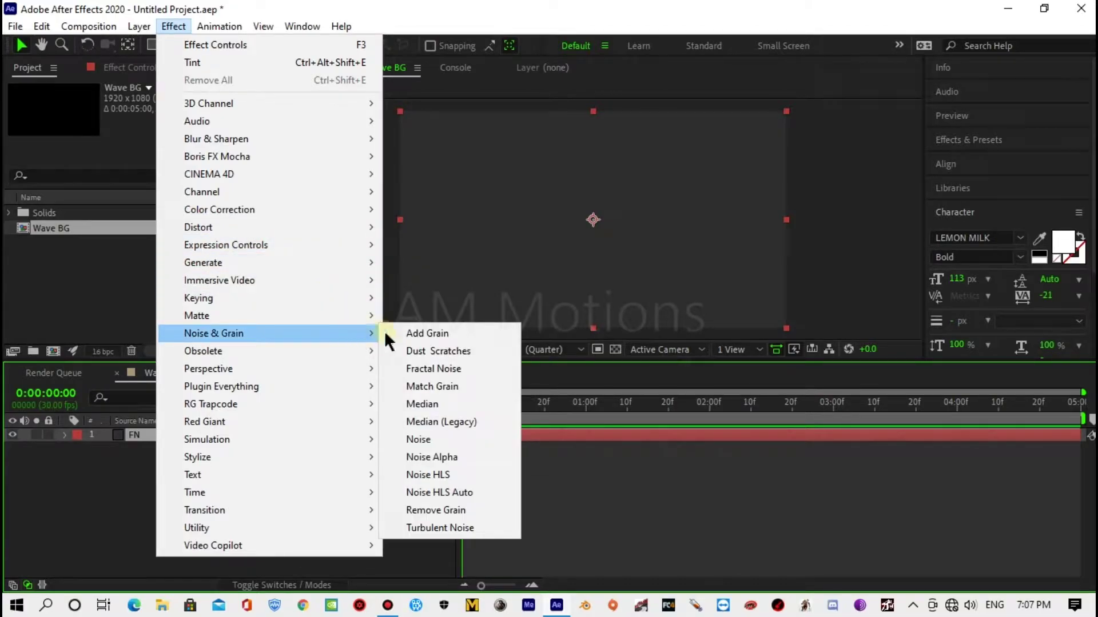
click(403, 369)
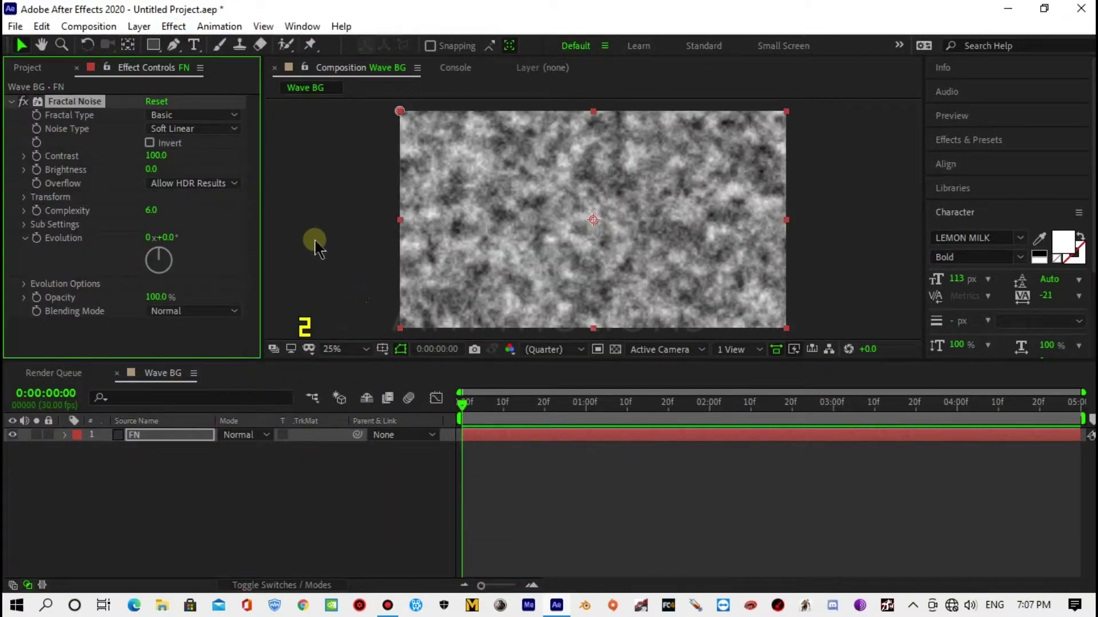
click(181, 115)
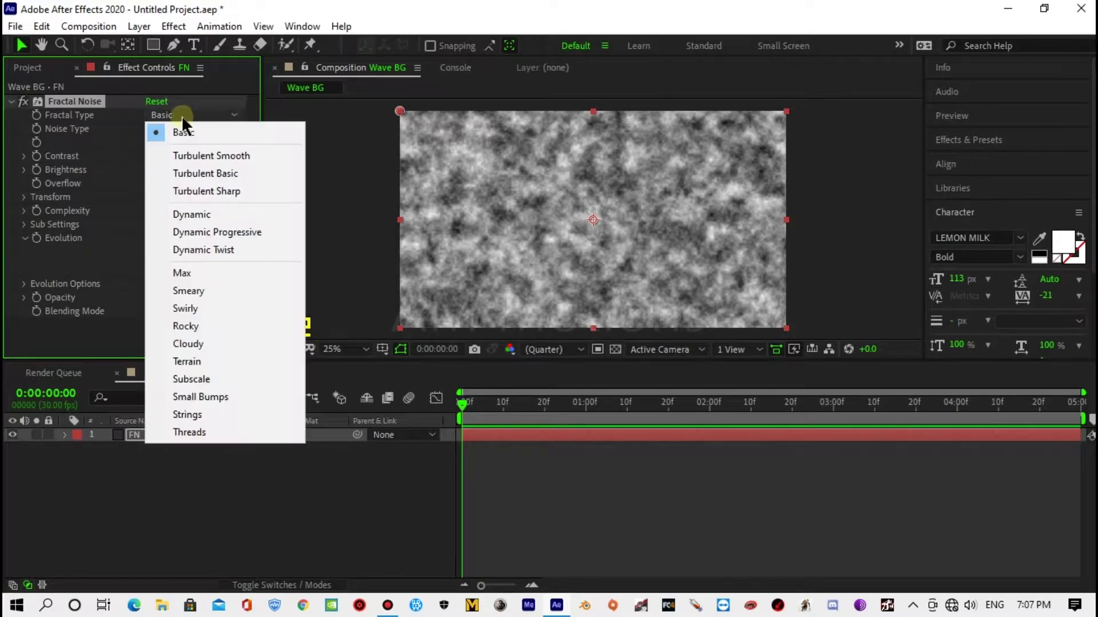
click(214, 231)
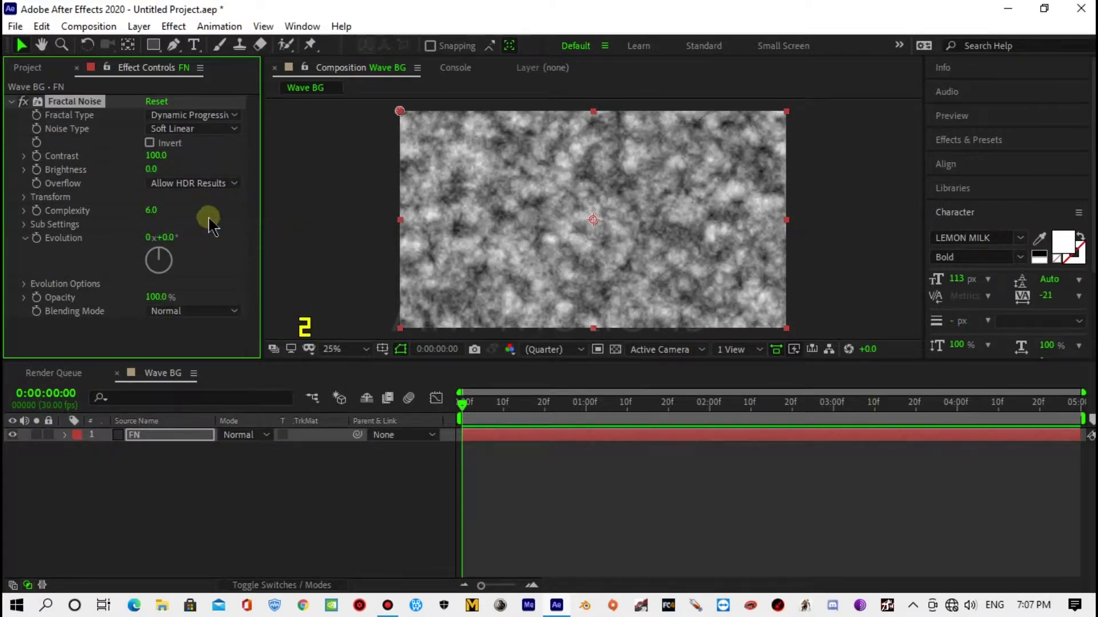
click(203, 130)
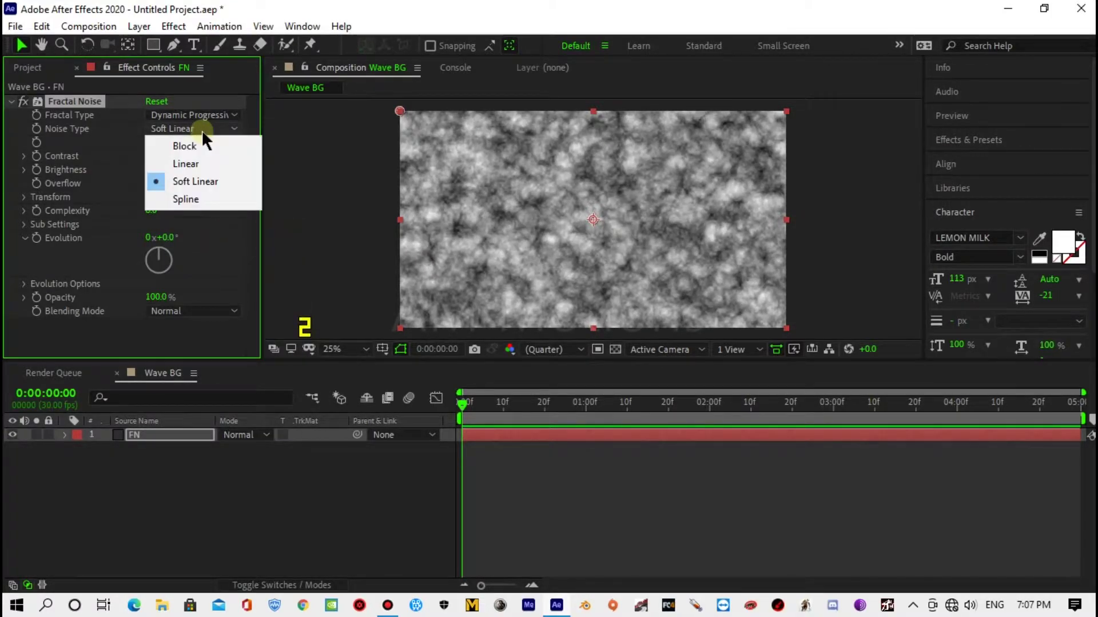
click(202, 164)
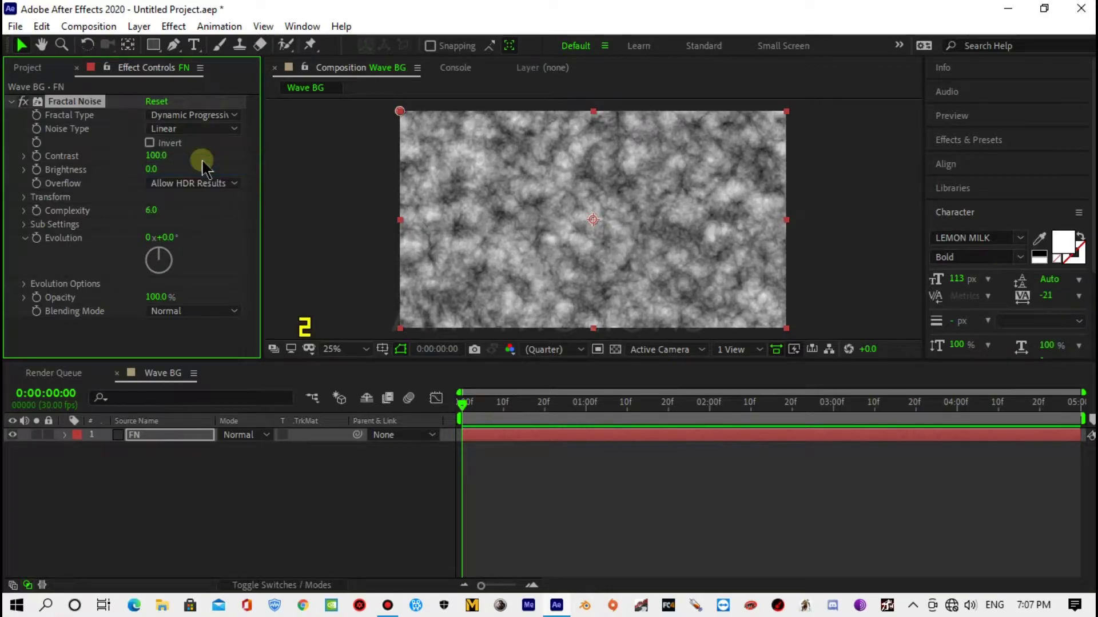
Set Fractal Noise Complexity to 1 and Contrast to 570
click(151, 210)
text(1)
key(Return)
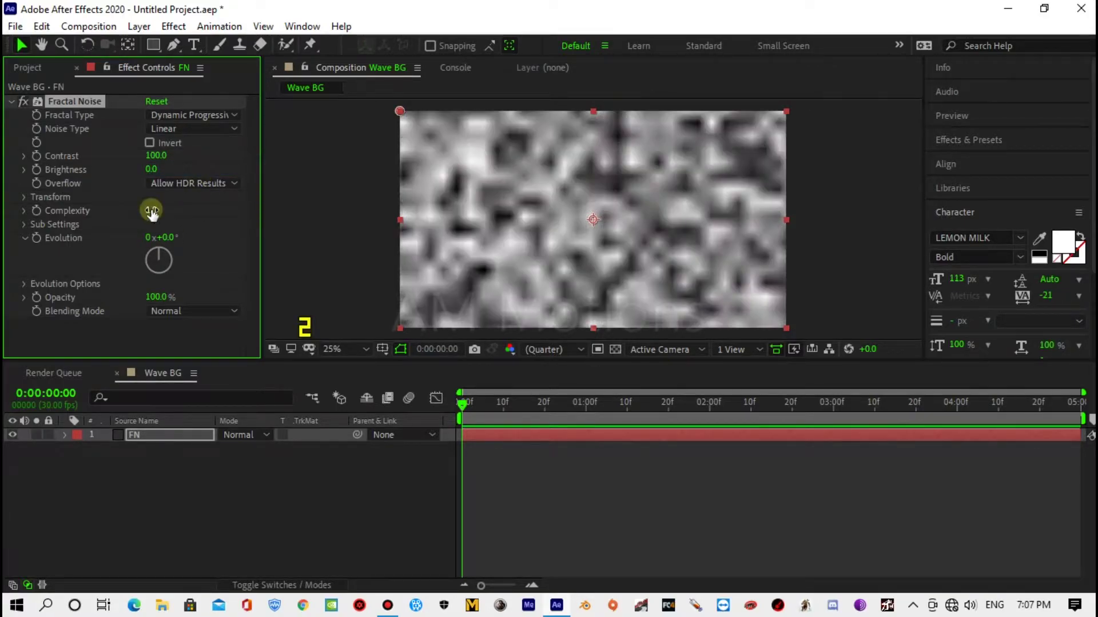
click(156, 155)
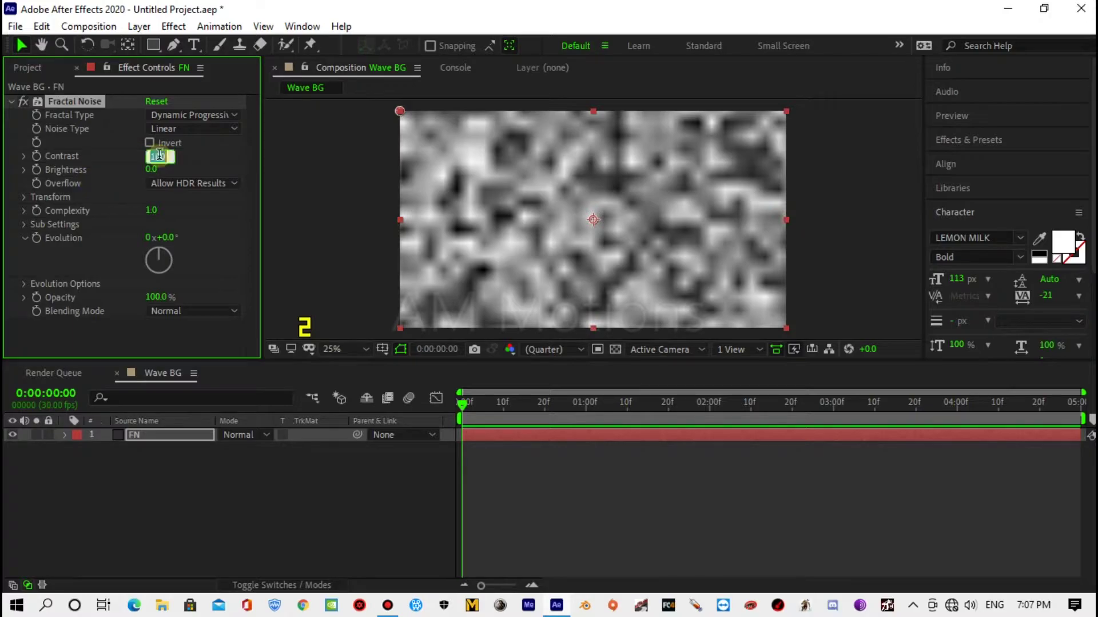
text(57)
text(0)
key(Return)
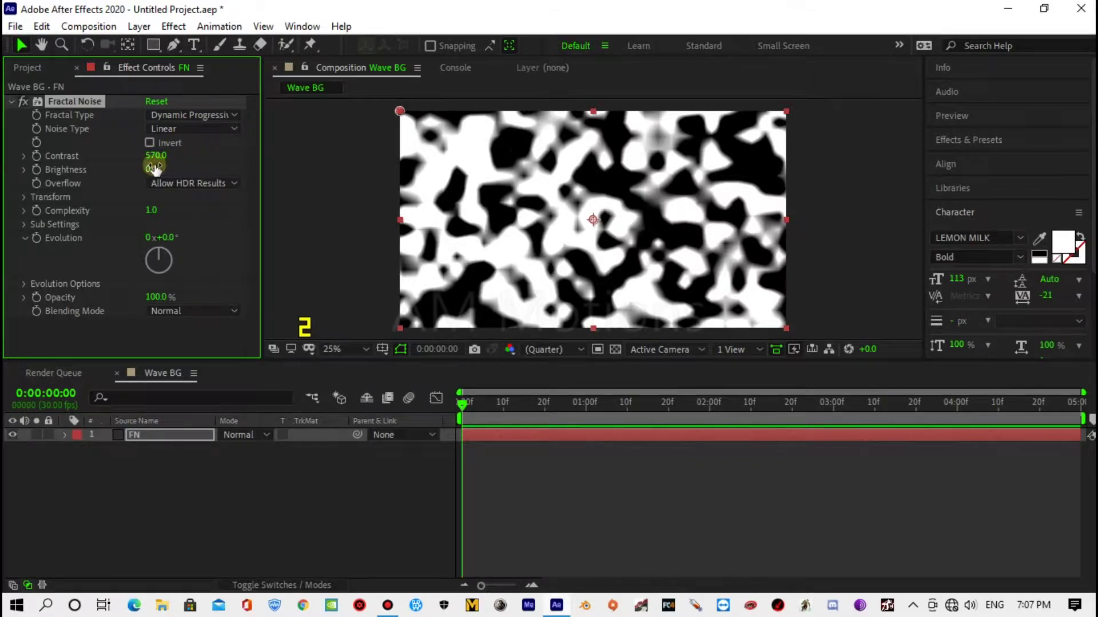
Turn off Uniform Scaling and set noise Scale Width 2000 and Scale Height 30
click(24, 197)
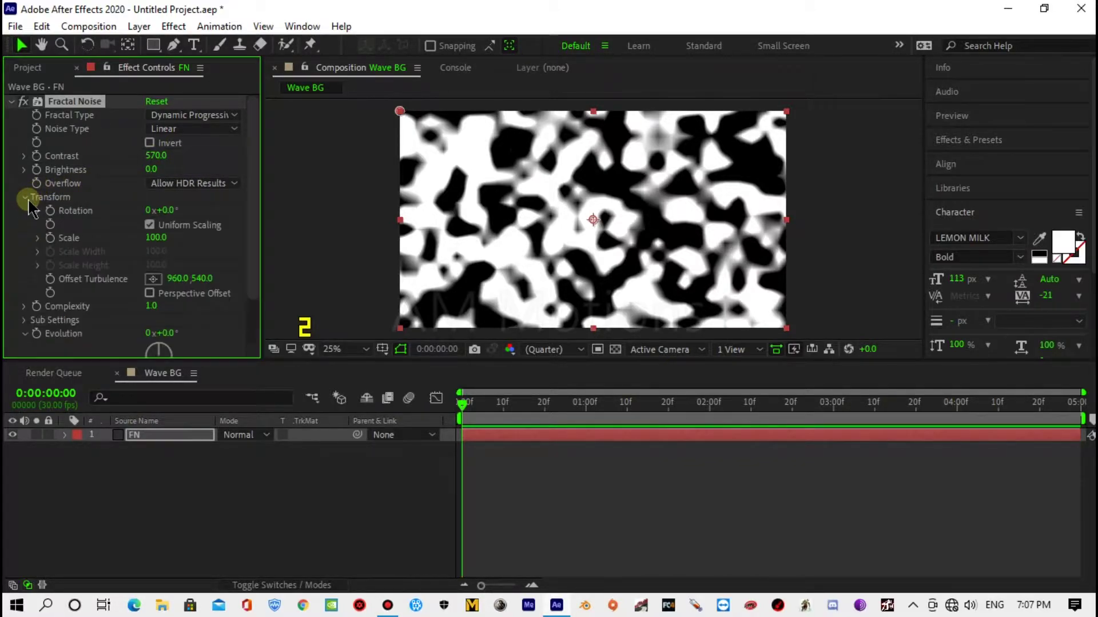
click(149, 224)
click(156, 252)
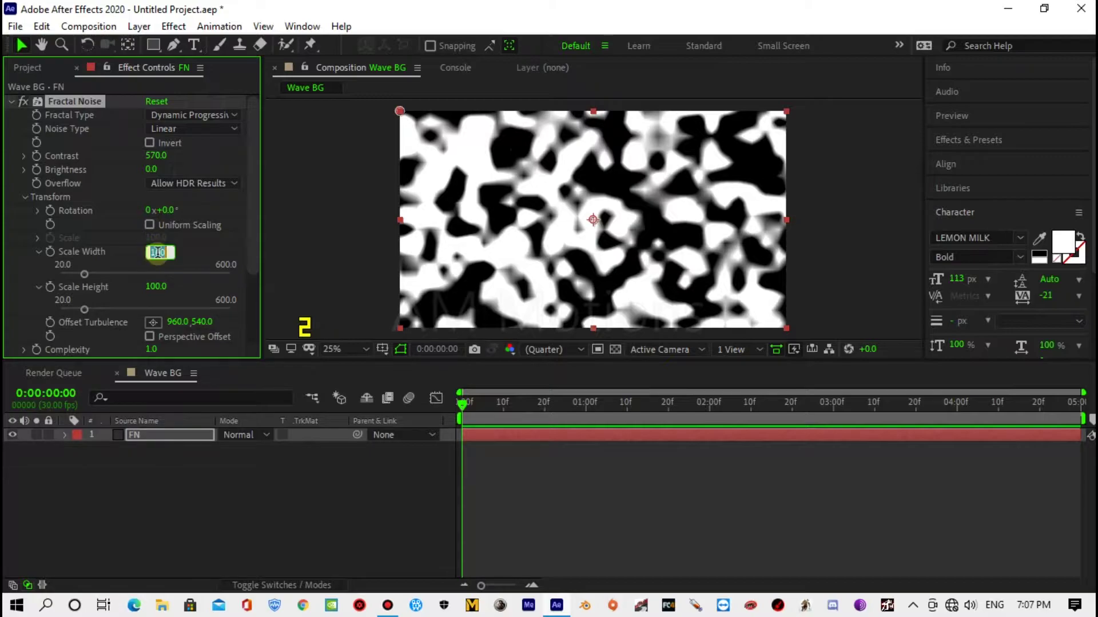
text(2000)
key(Return)
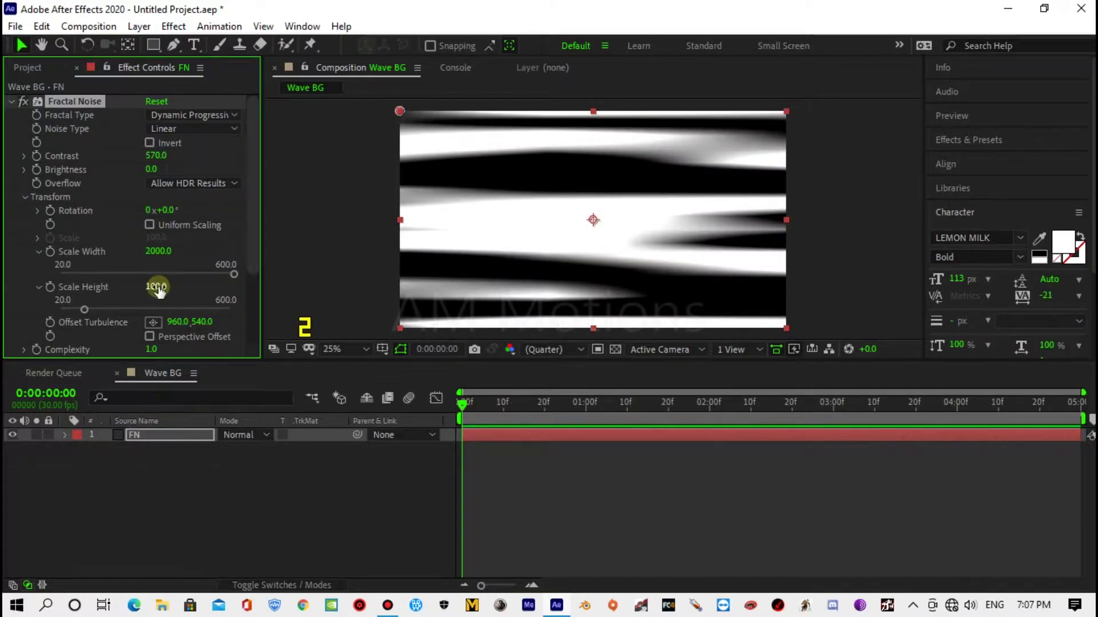
click(157, 286)
text(30)
key(Return)
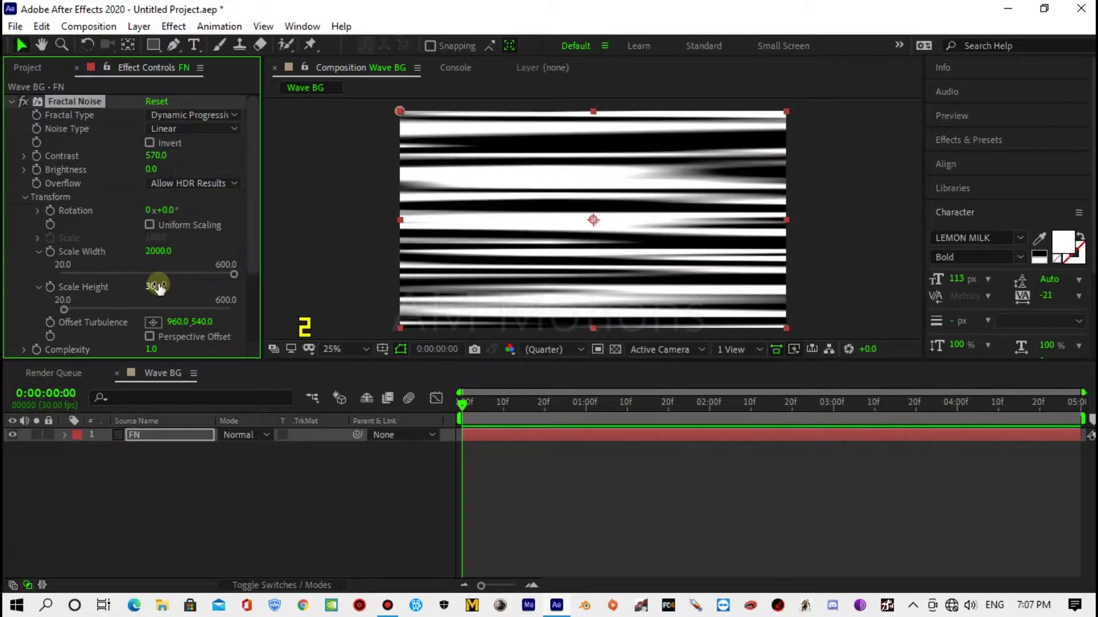
Set the Fractal Noise Brightness to 13
click(149, 170)
text(13)
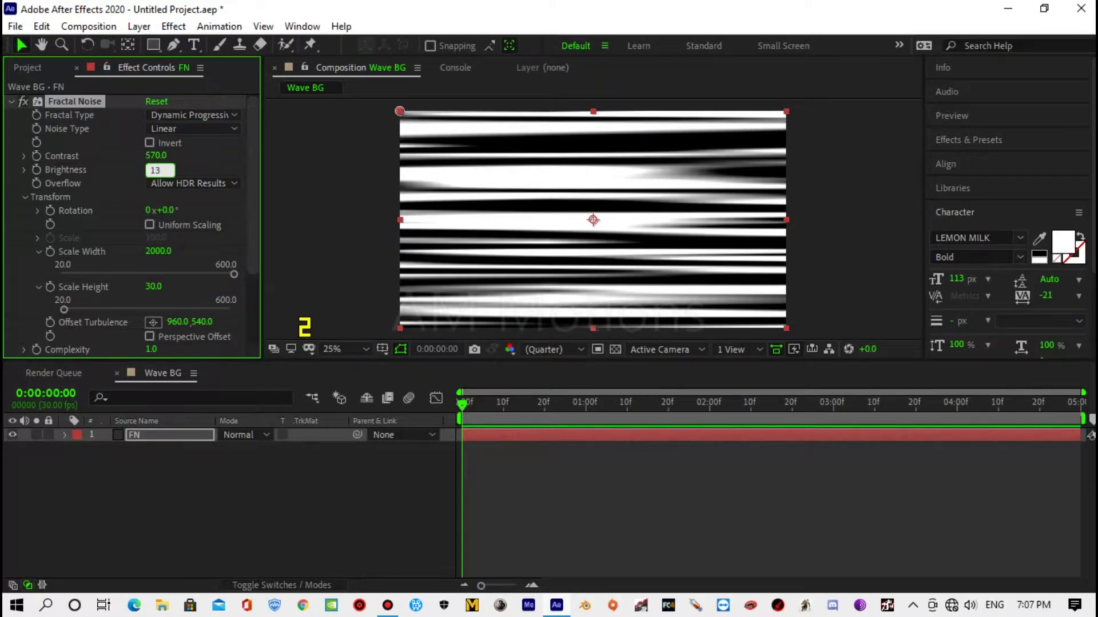
key(Return)
Drive the Fractal Noise Rotation with the expression time*2
scroll(111, 185, down, 2)
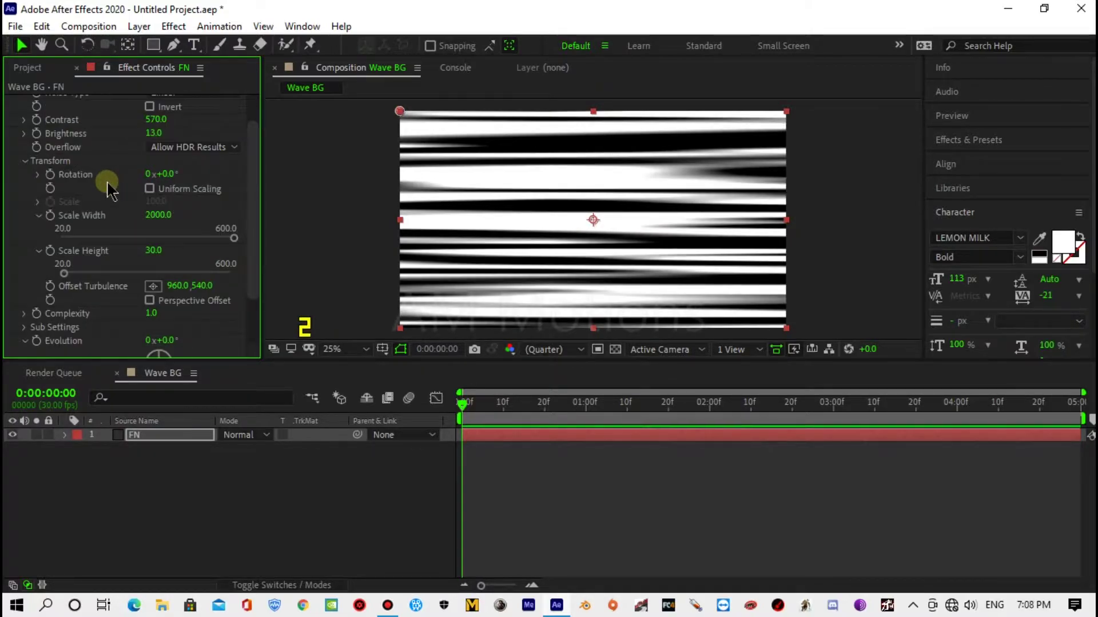
alt+click(51, 175)
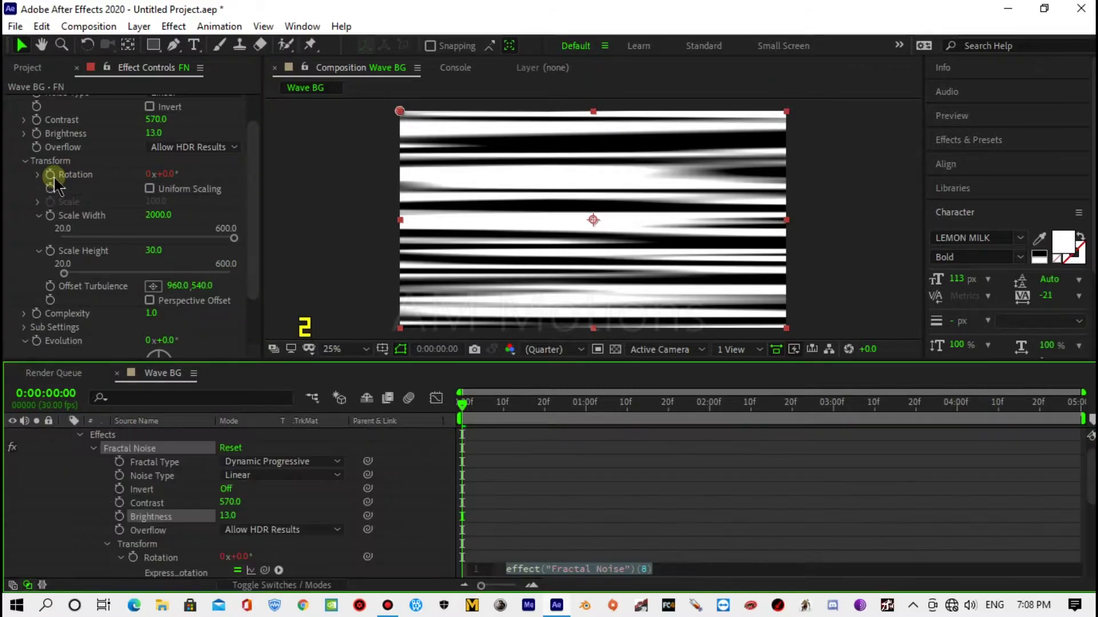
text(time*)
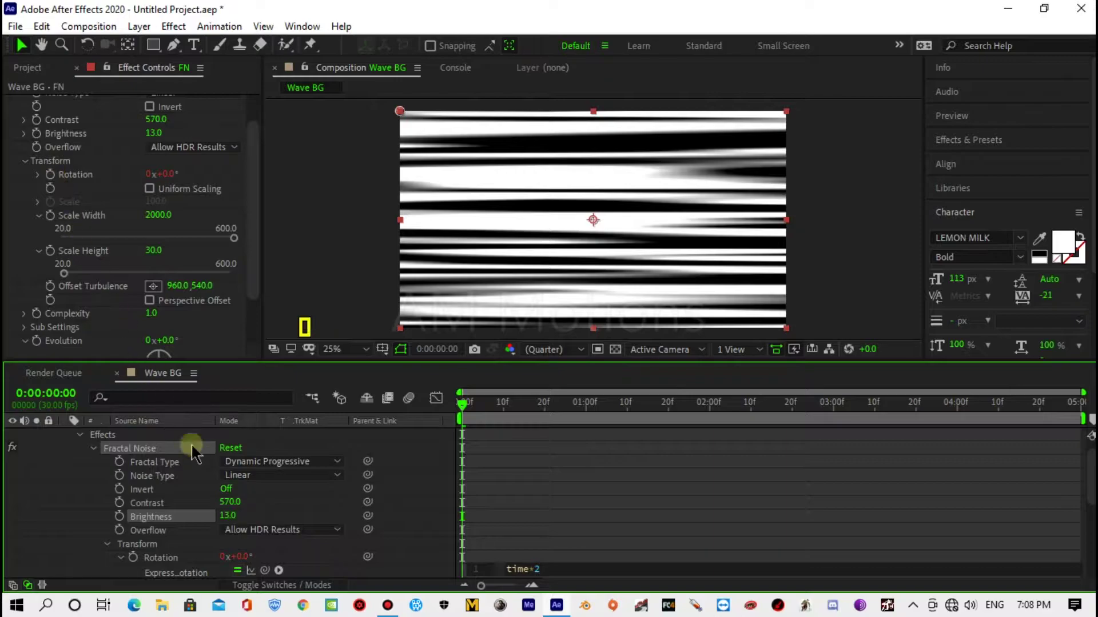
click(181, 457)
Drive the Fractal Noise Evolution with the expression time*50
scroll(117, 258, down, 3)
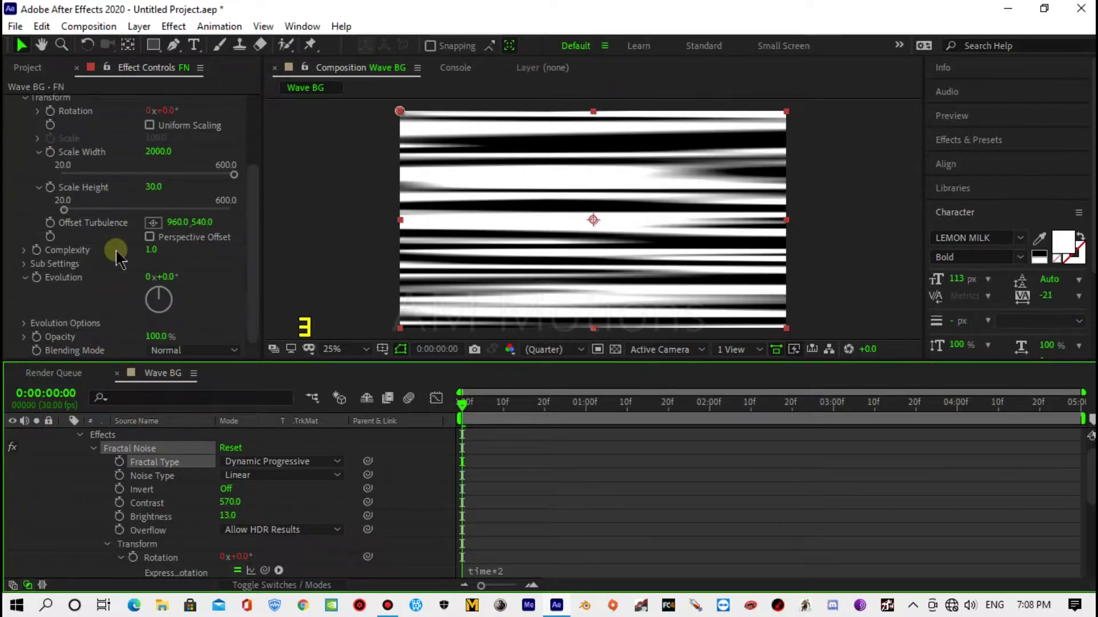
click(39, 280)
alt+click(36, 278)
text(time)
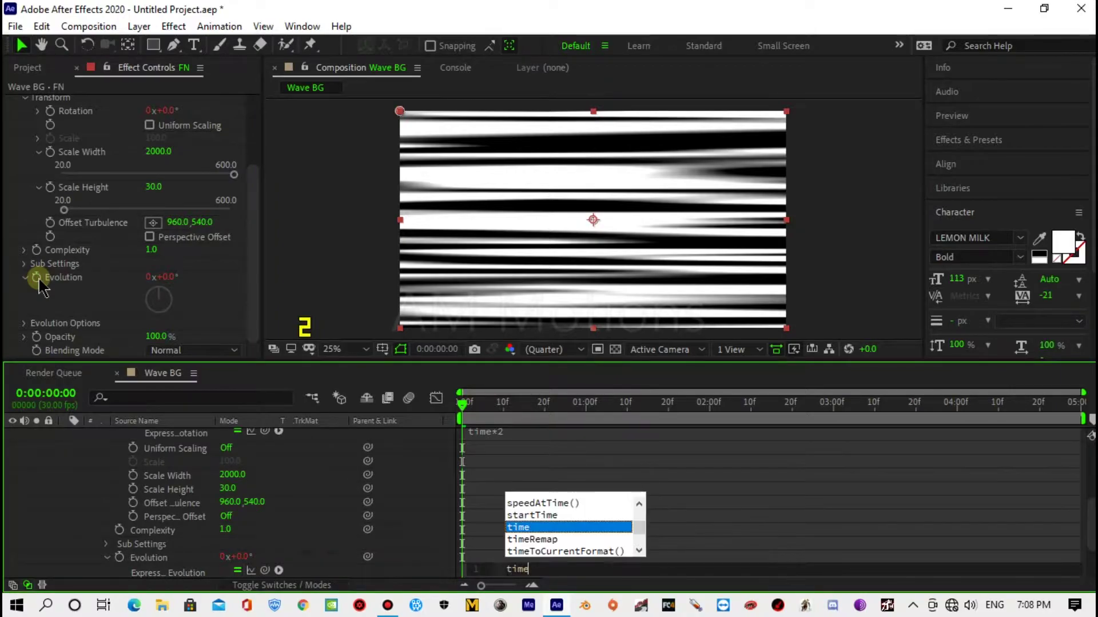
text(*)
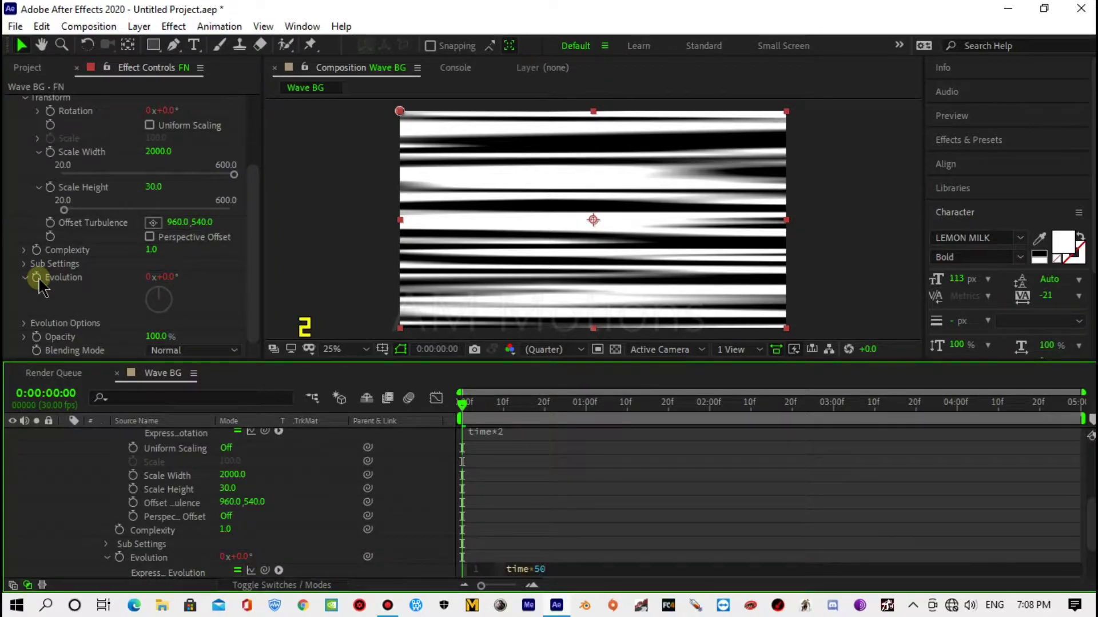
click(146, 449)
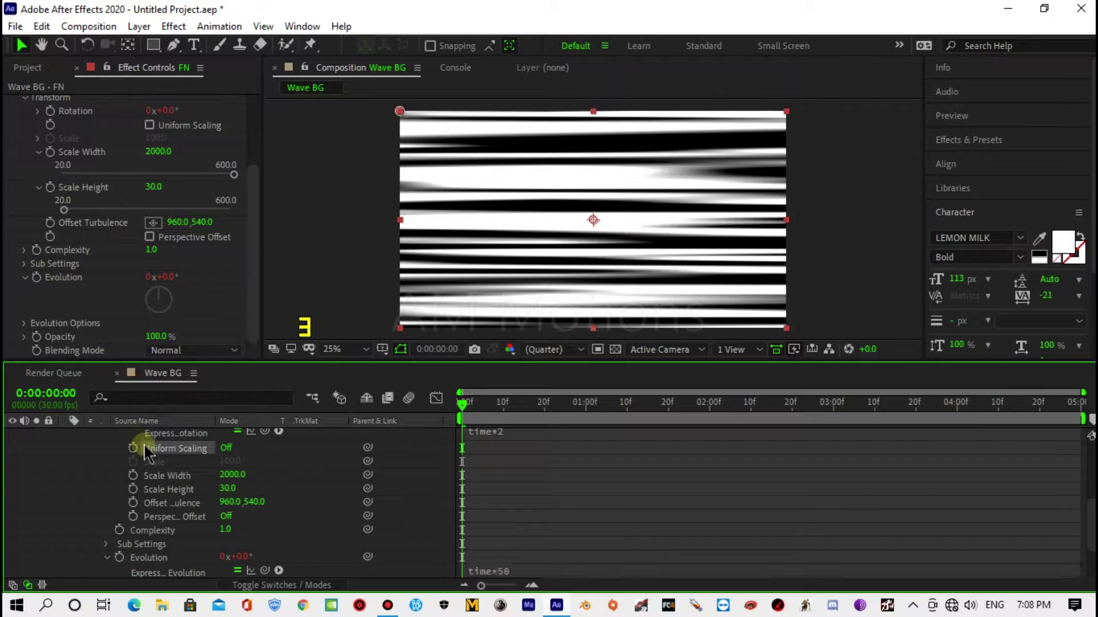
scroll(100, 309, up, 1)
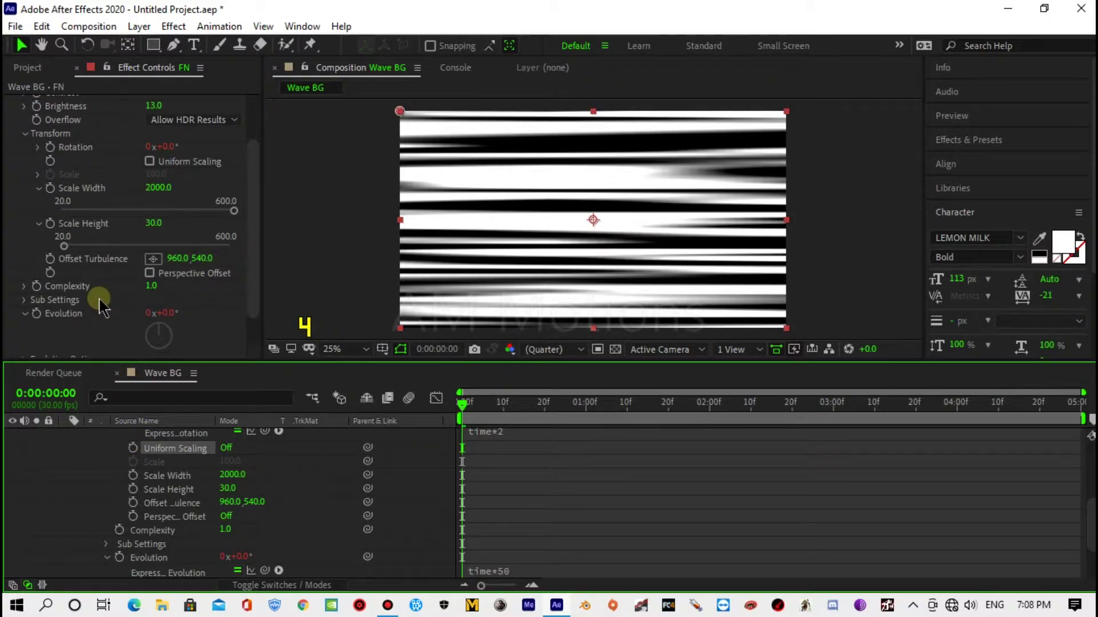
scroll(100, 306, up, 2)
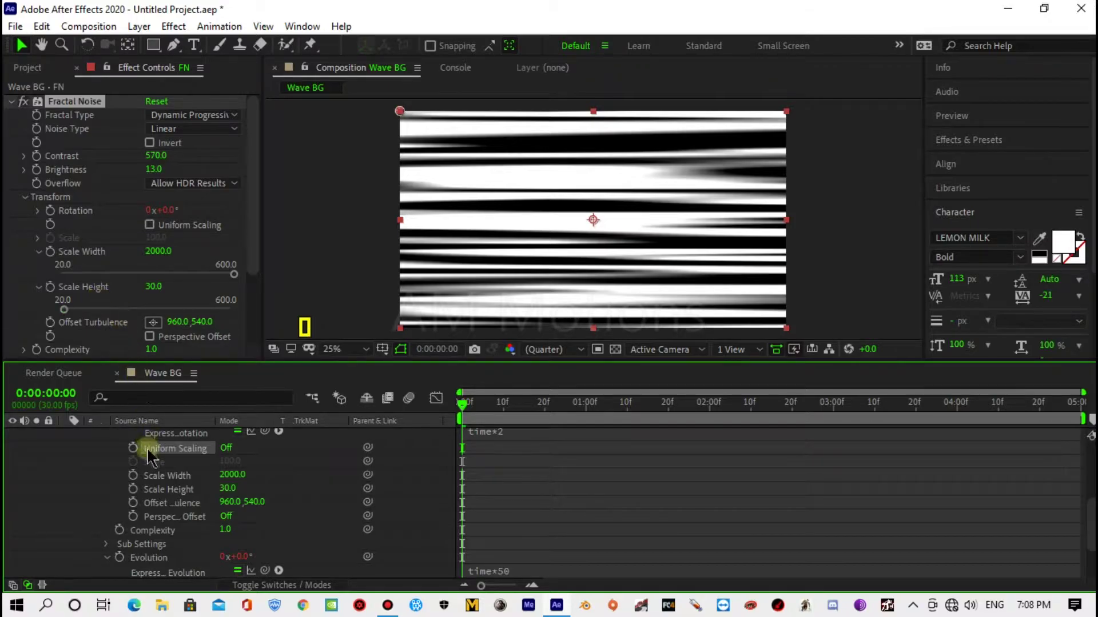
scroll(144, 454, up, 3)
scroll(142, 447, up, 3)
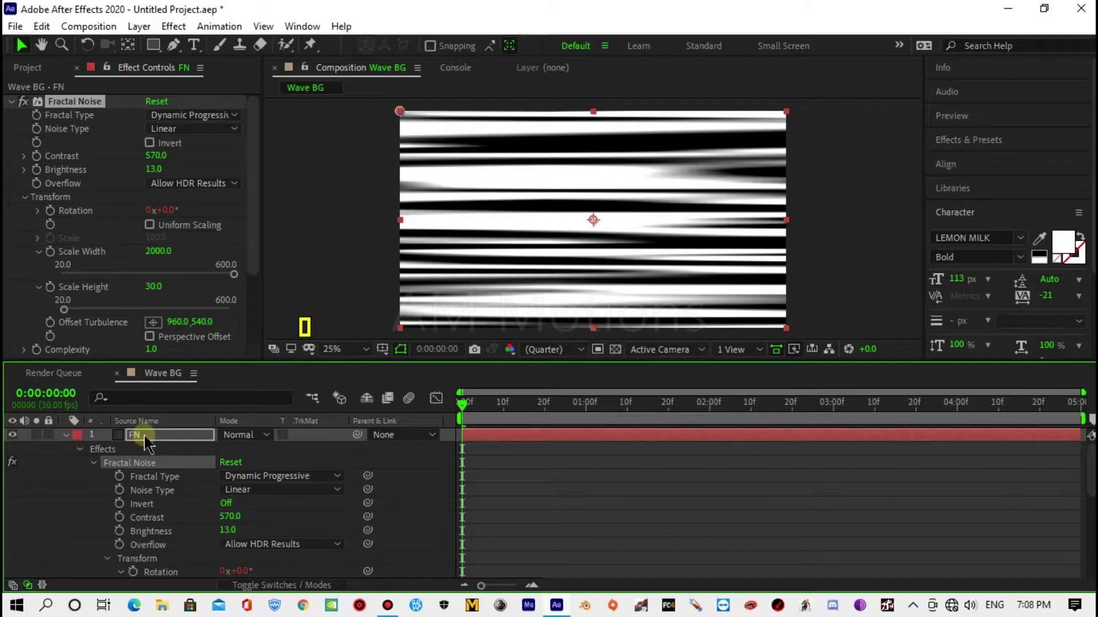
Apply Tint to the FN layer and swap its black and white colours
click(148, 436)
key(ctrl+space)
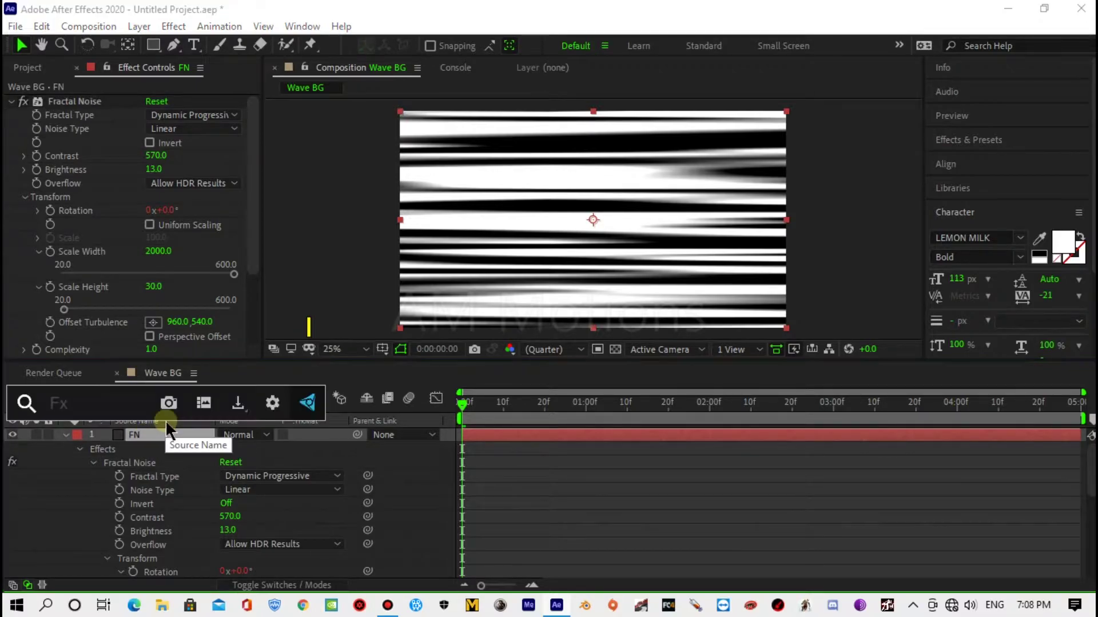
text(tin)
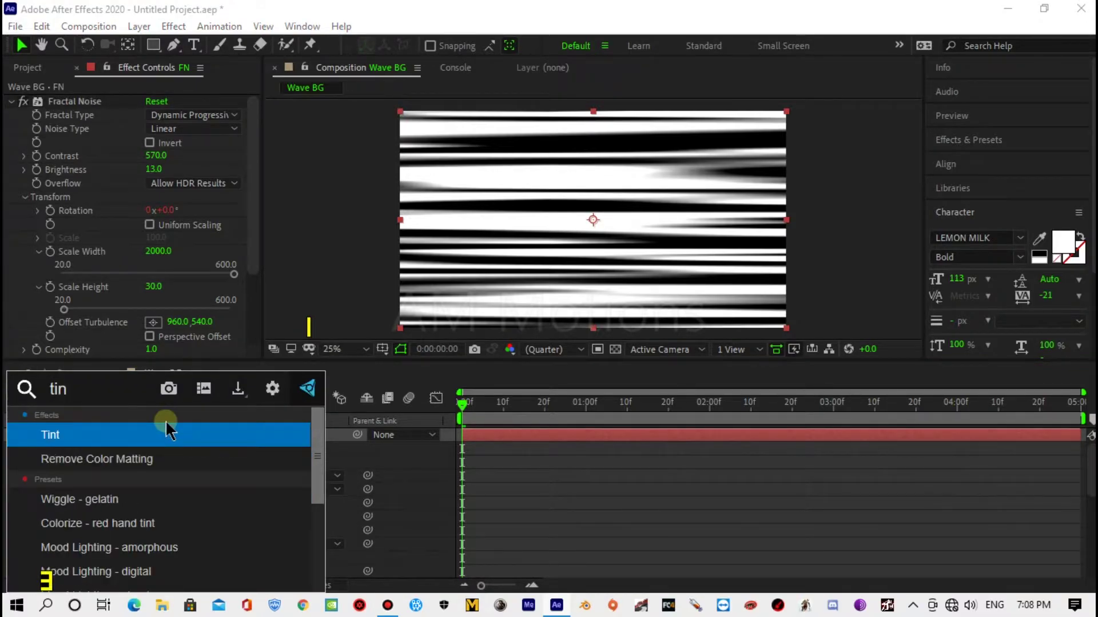
key(Return)
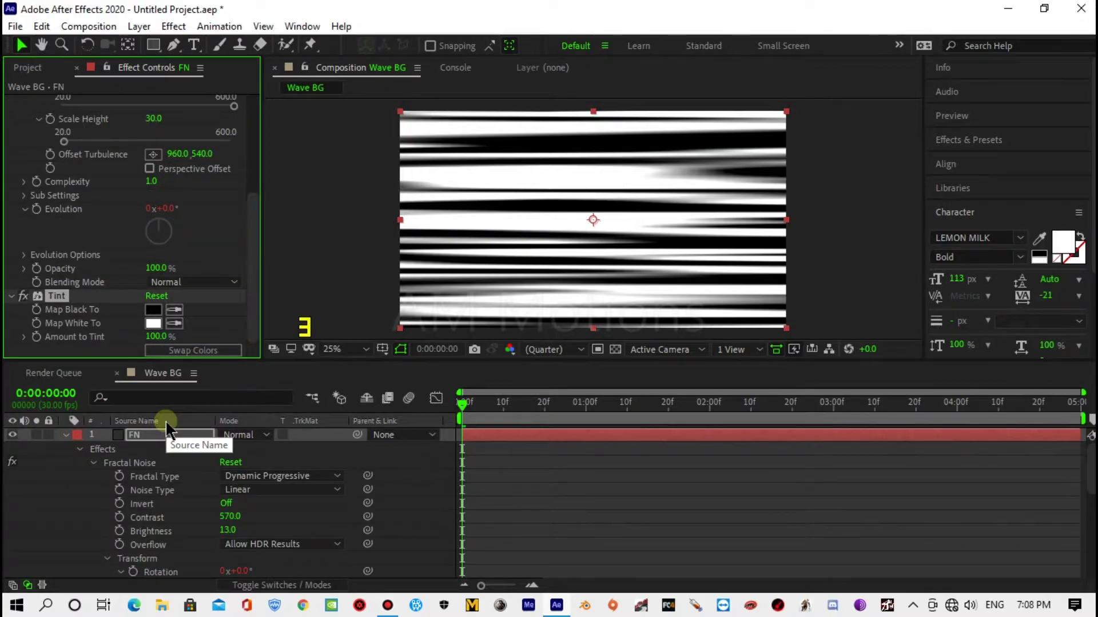
click(200, 349)
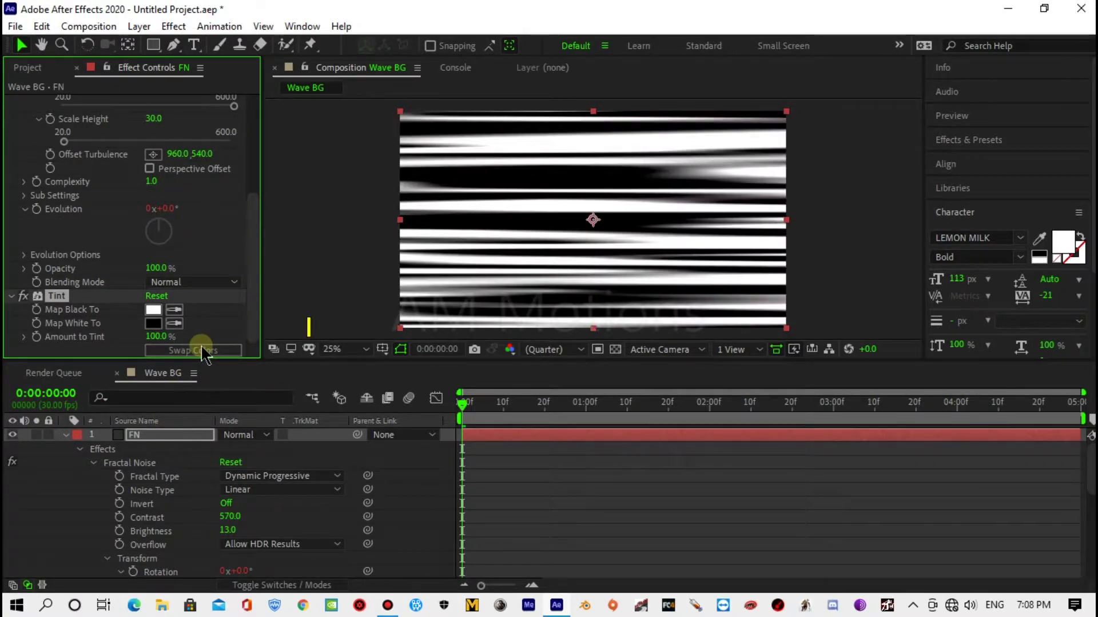
Set Tint Map Black To a soft lavender, 9595CA
click(153, 311)
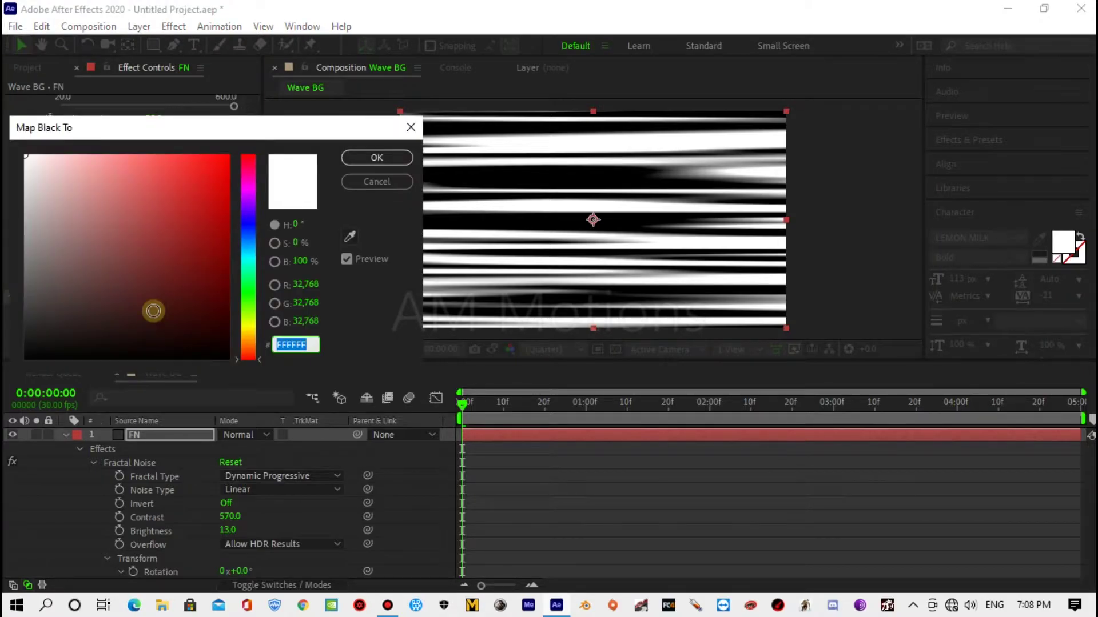
click(248, 223)
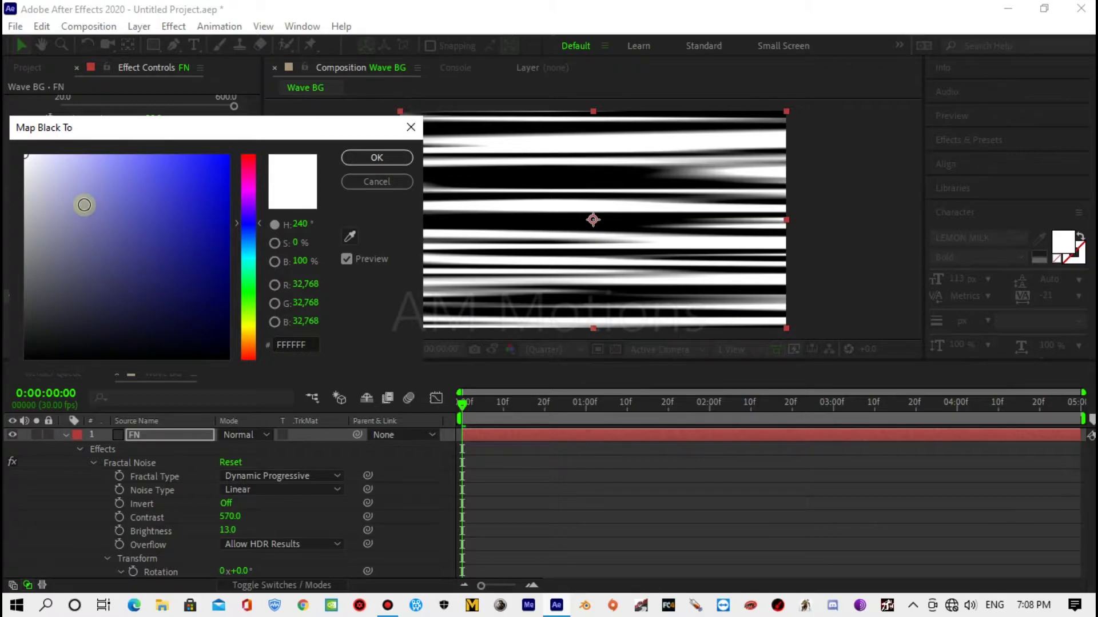
click(80, 198)
click(77, 197)
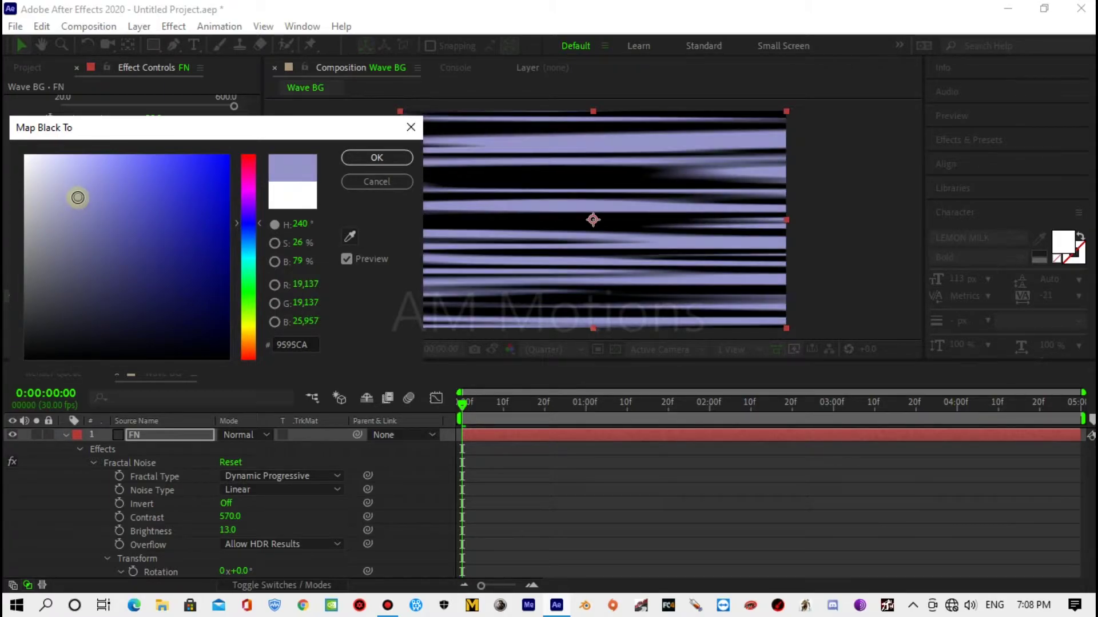
key(Return)
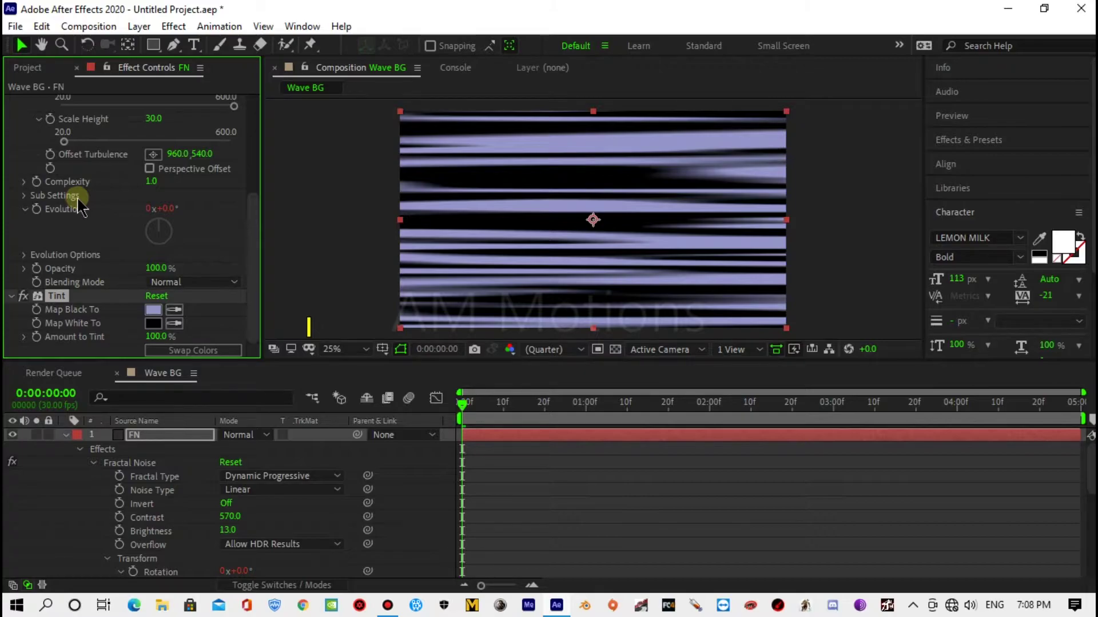
Set Tint Map White To a muted blue-grey, 858DB5
click(154, 323)
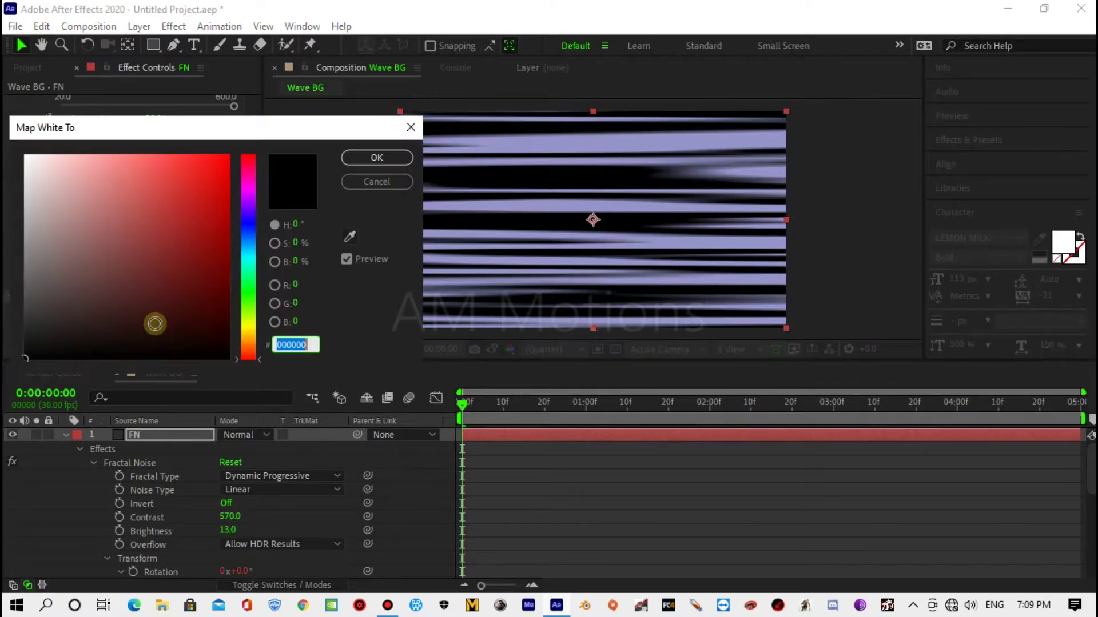
click(248, 229)
click(78, 213)
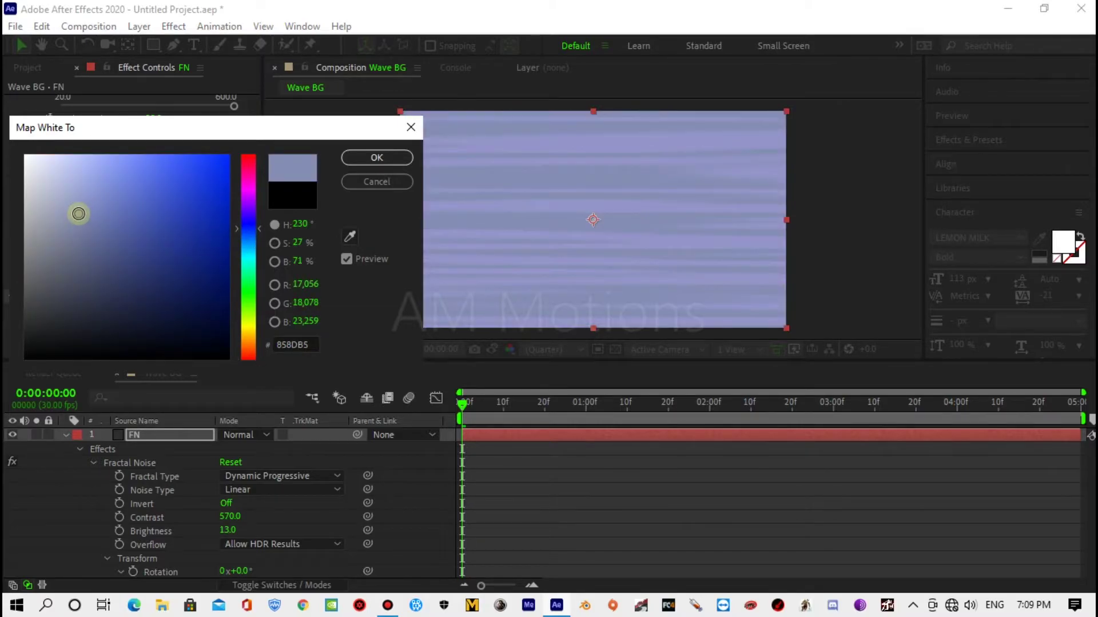
key(Return)
Change Map Black To near-white F7F7FB
click(147, 309)
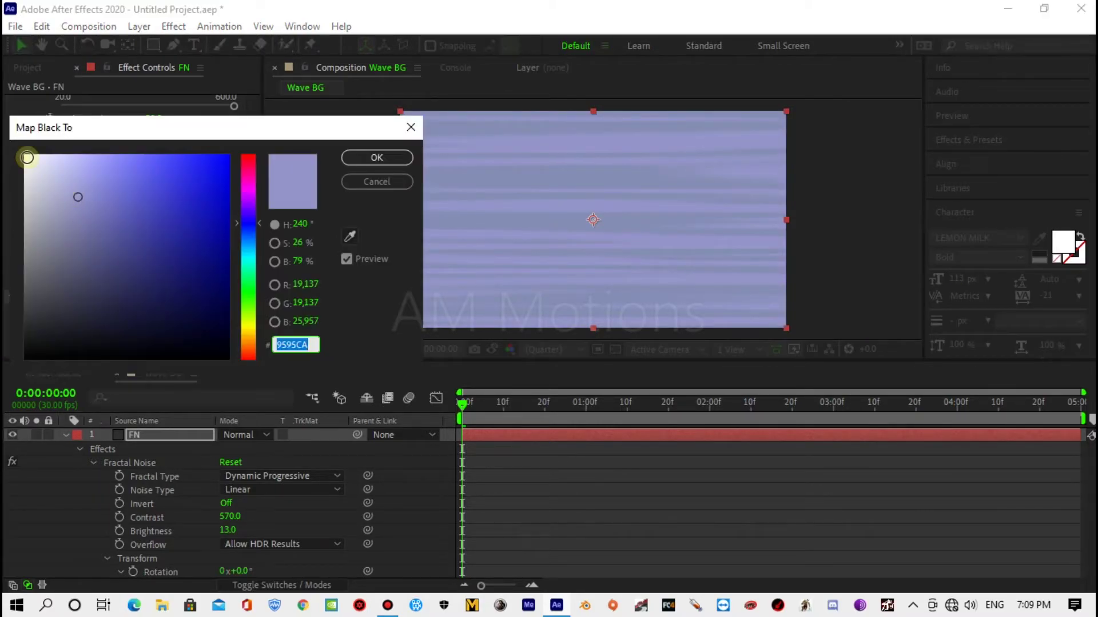
click(27, 157)
key(Return)
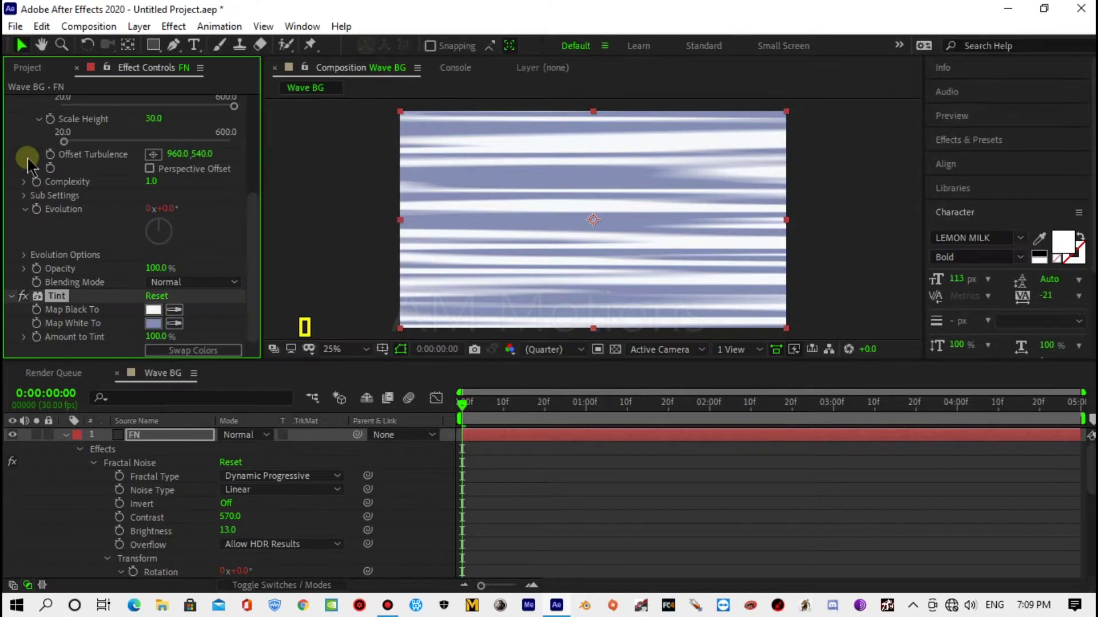
click(66, 434)
Add a new adjustment layer and apply VC Color Vibrance to it
right_click(171, 499)
mouse_move(242, 306)
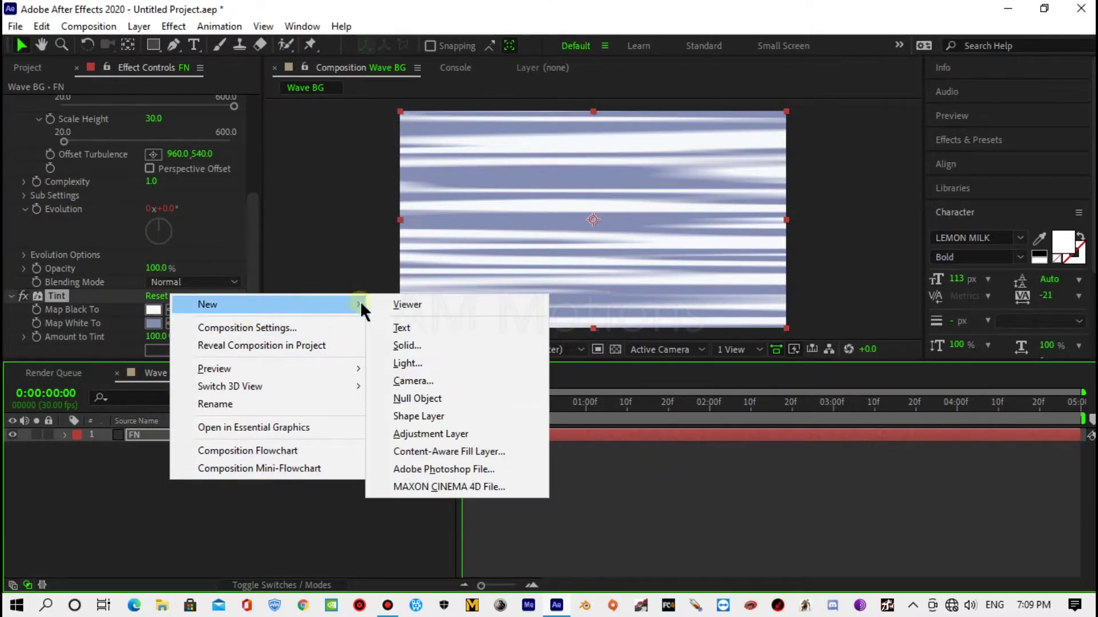
click(406, 429)
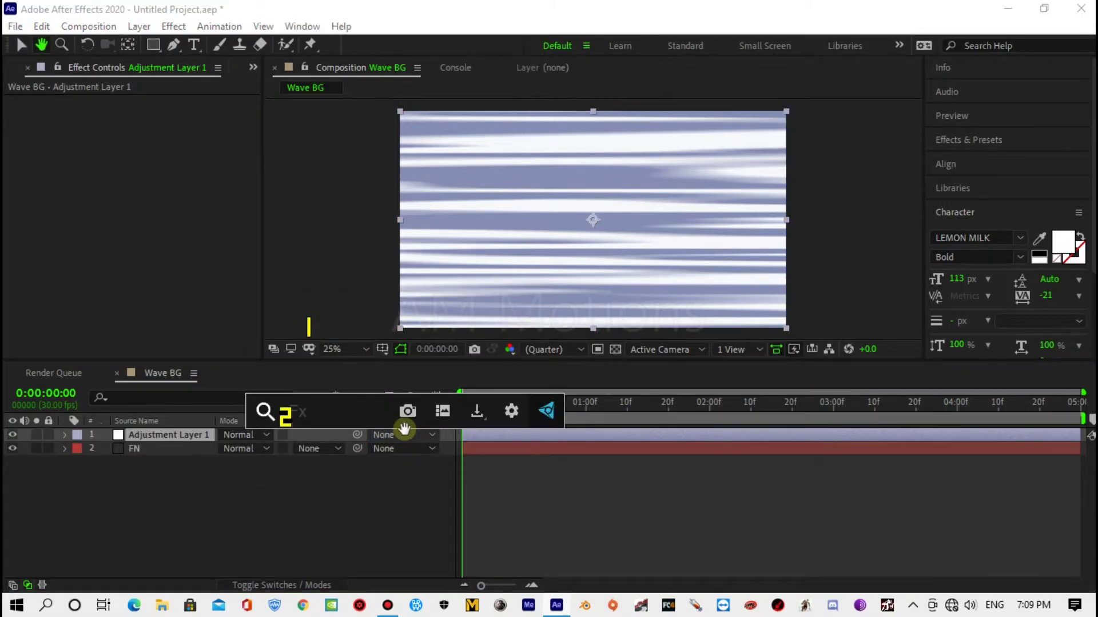
text(vc)
key(Return)
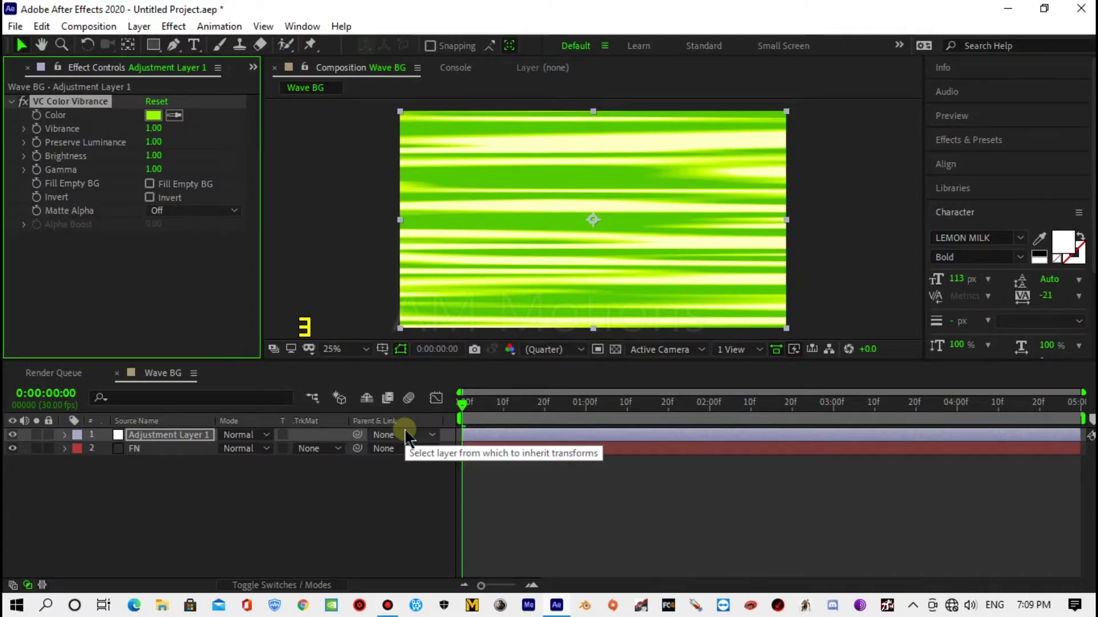
Apply Turbulent Displace to Adjustment Layer 1
key(ctrl+space)
text(tu)
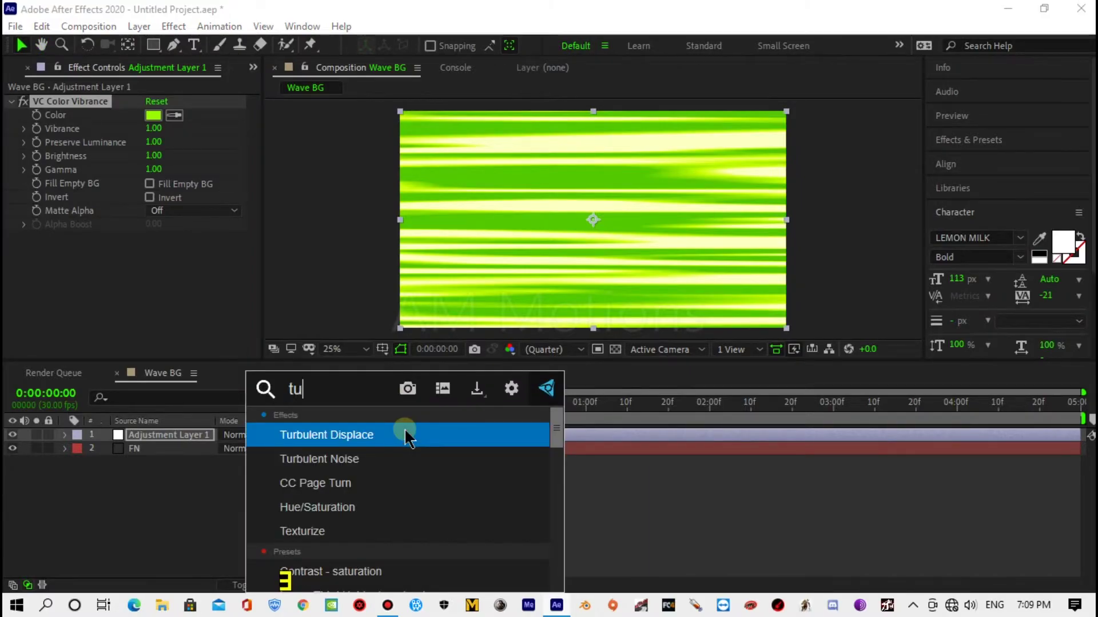
click(405, 434)
scroll(100, 276, up, 2)
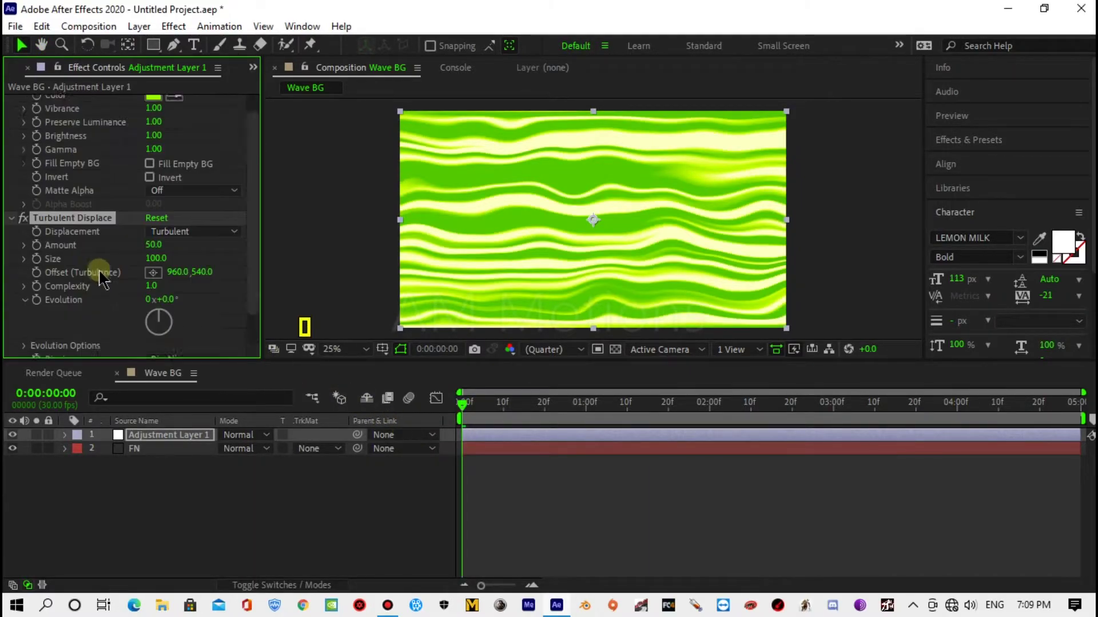
scroll(99, 276, up, 1)
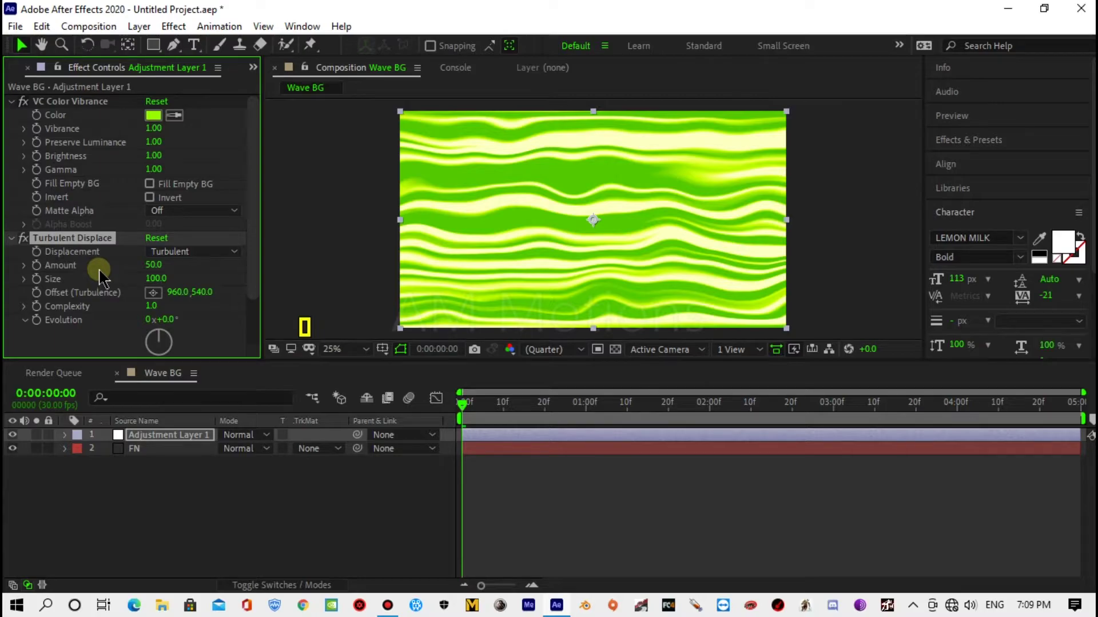
click(190, 430)
key(ctrl+space)
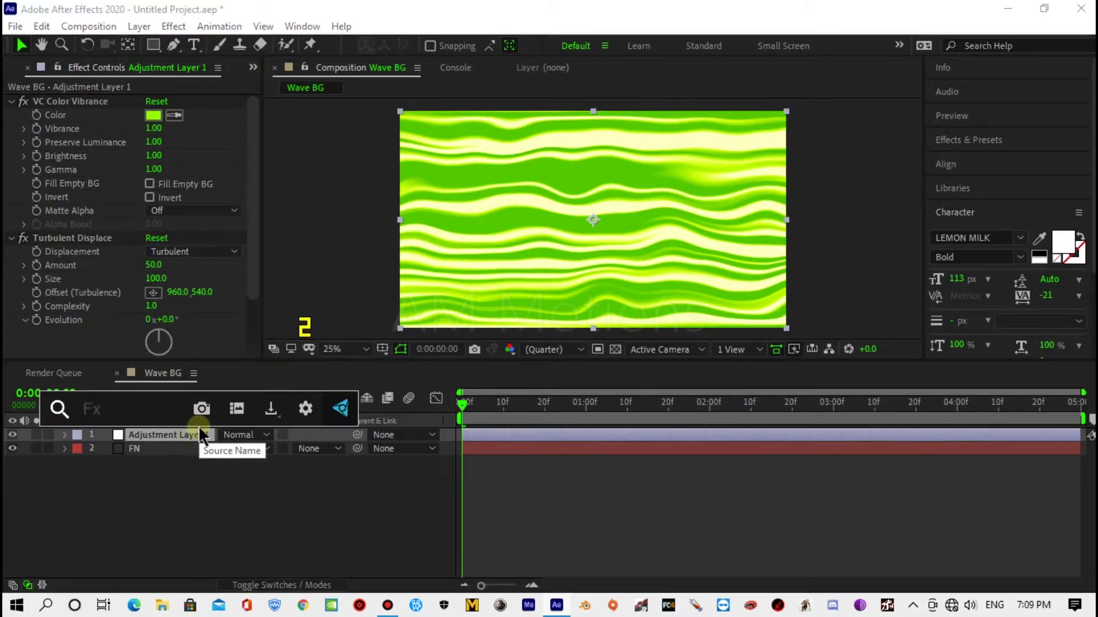
text(wa)
key(Down)
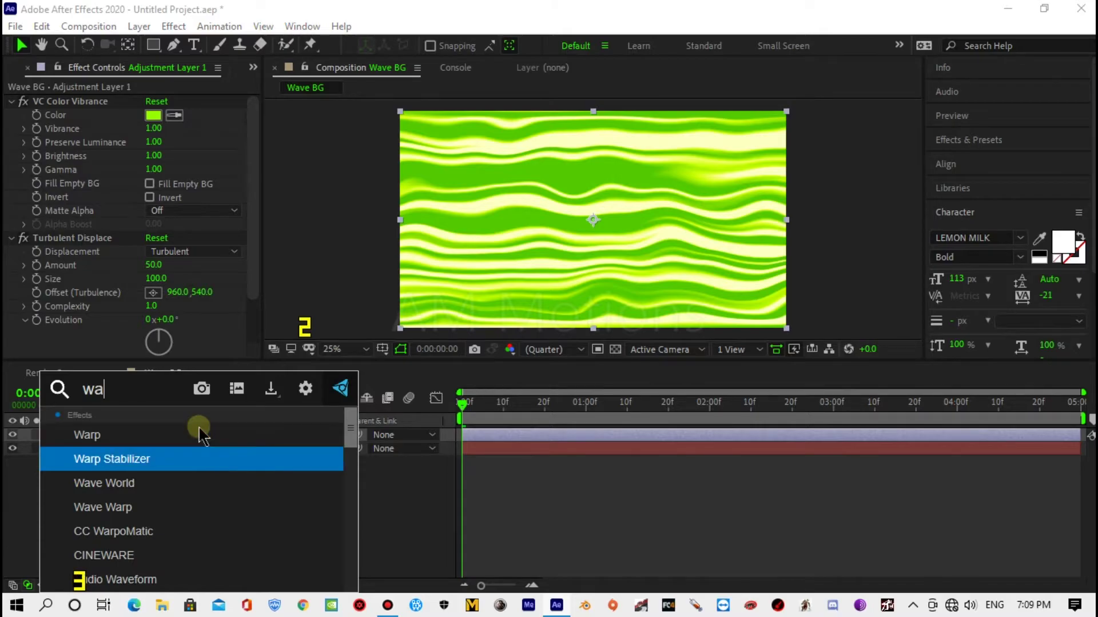
key(Down)
key(Down)
key(Return)
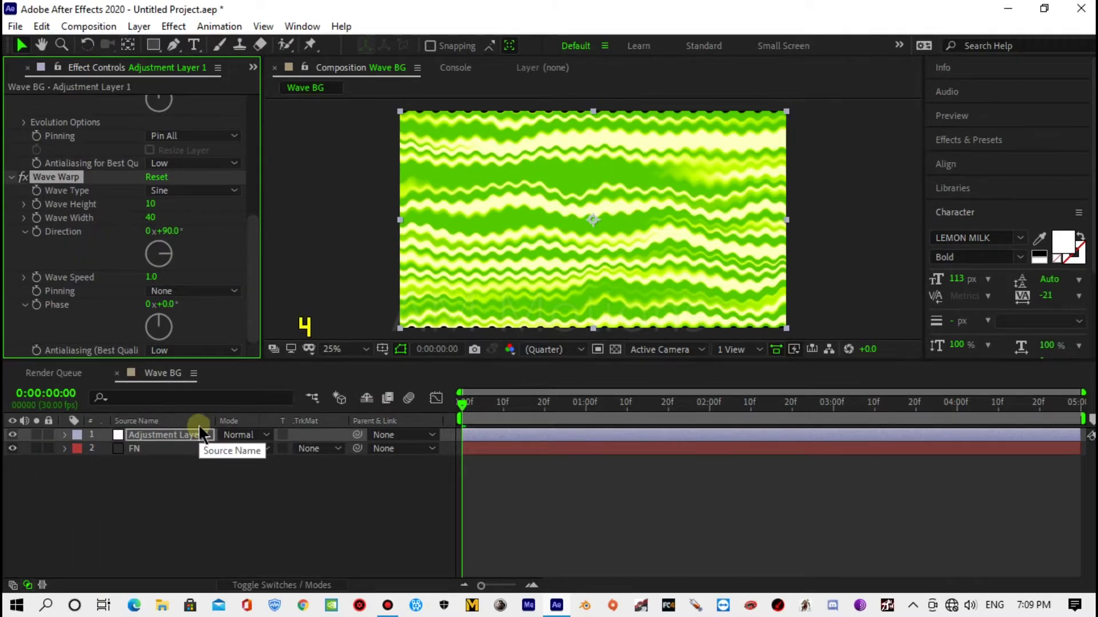
scroll(99, 252, up, 3)
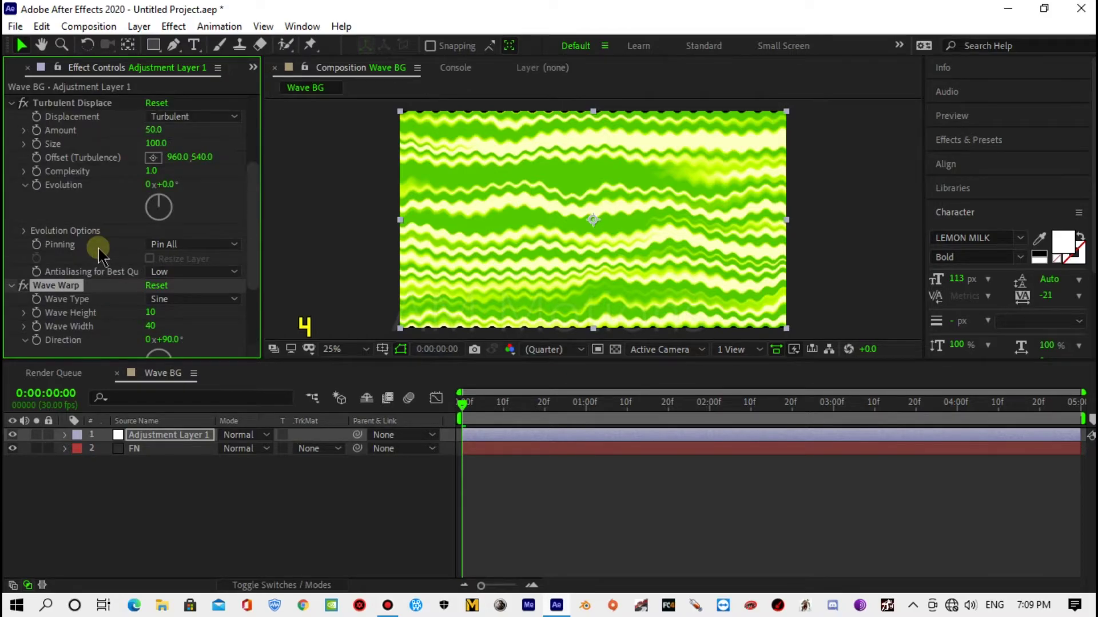
scroll(100, 253, down, 3)
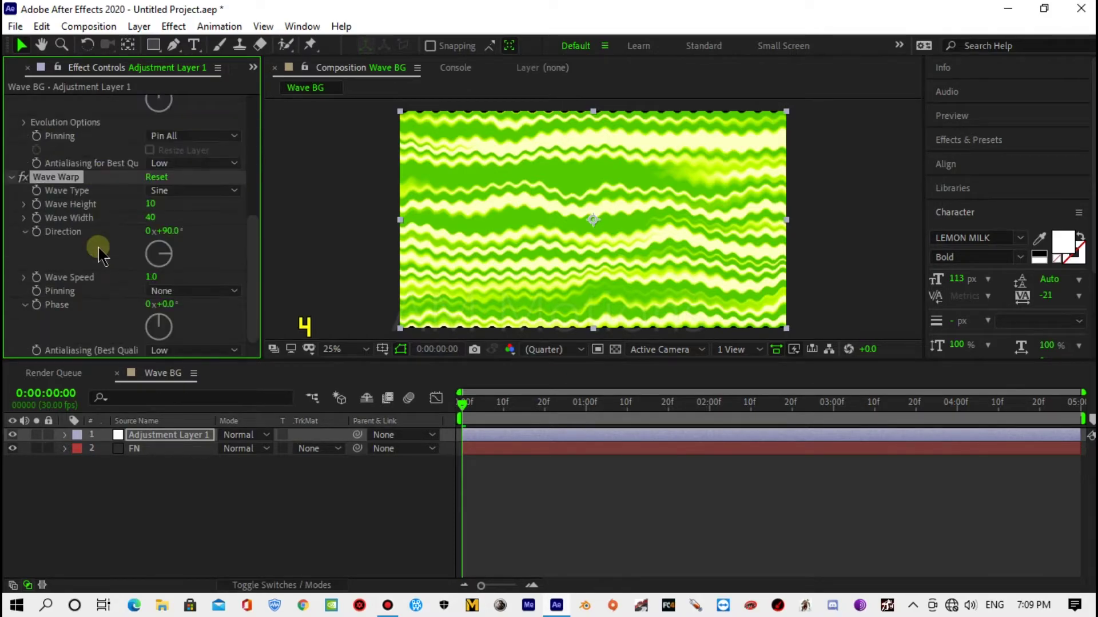
scroll(100, 253, up, 3)
scroll(100, 254, up, 1)
scroll(98, 251, up, 3)
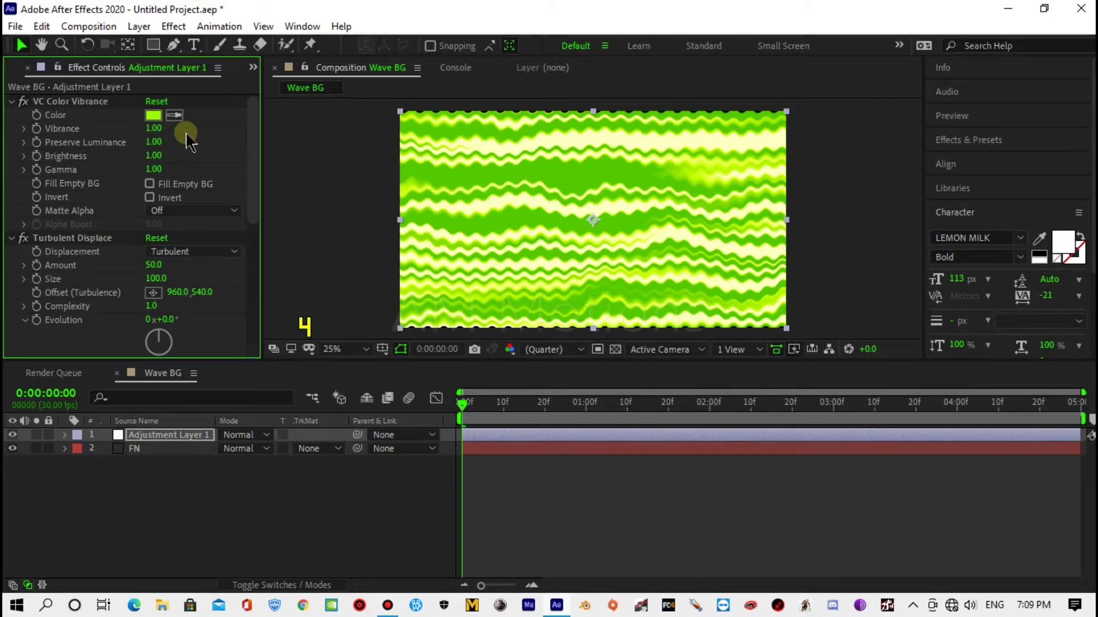
Set VC Color Vibrance Gamma to 0.01, Vibrance to 2.00 and Brightness to 2.00
drag(153, 168, 58, 174)
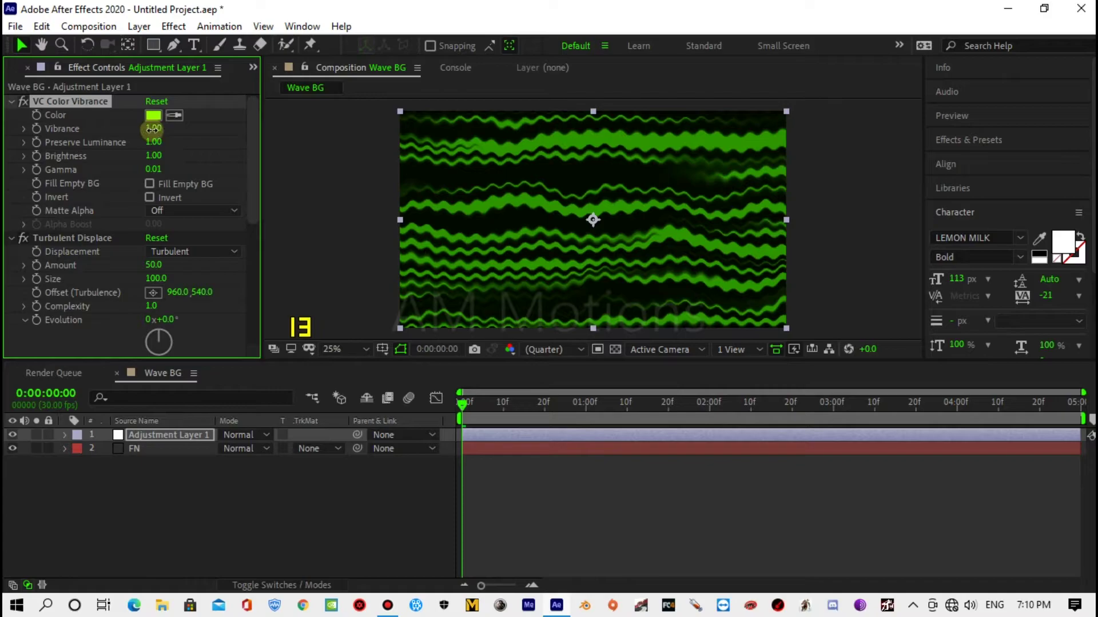
drag(153, 128, 215, 130)
drag(154, 157, 209, 158)
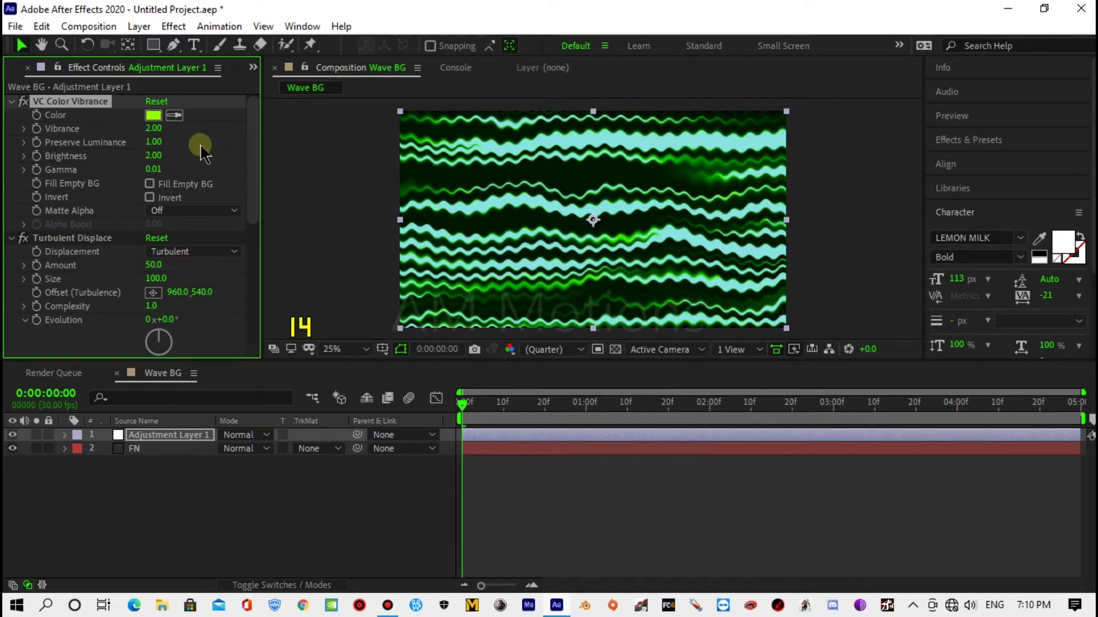
scroll(100, 239, down, 2)
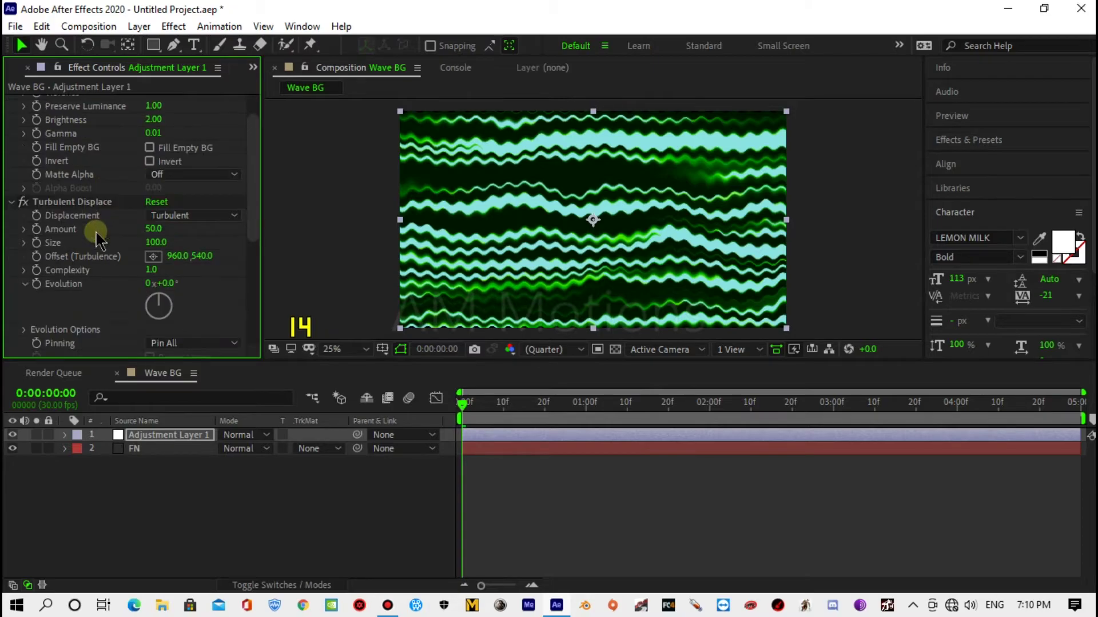
scroll(100, 237, down, 3)
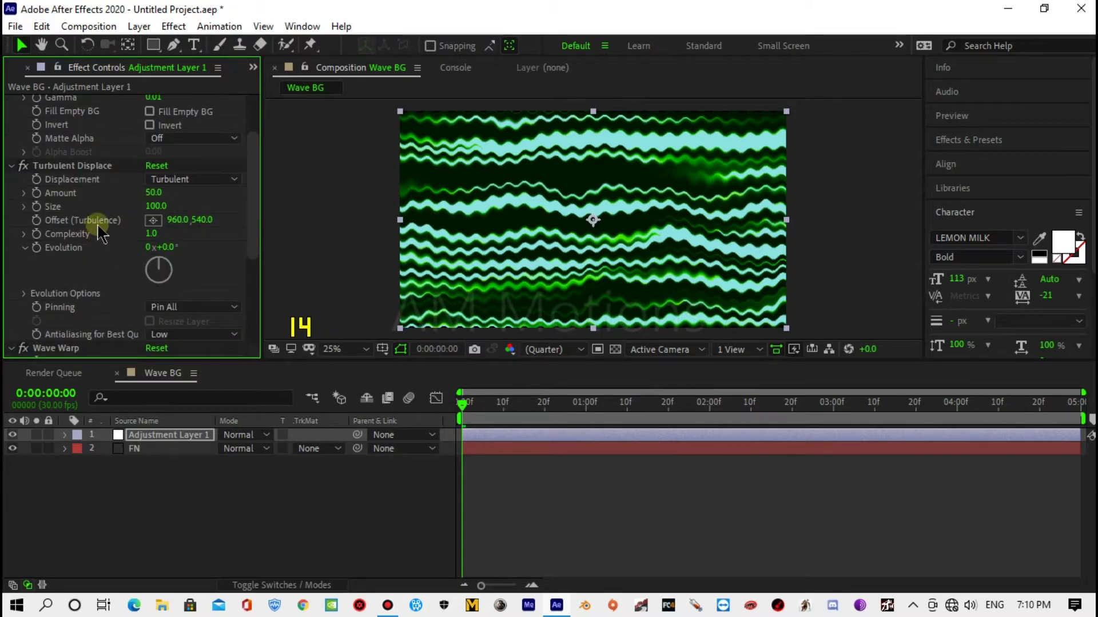
Set Turbulent Displace to Twist and drive its Evolution with time*50
click(184, 179)
click(205, 233)
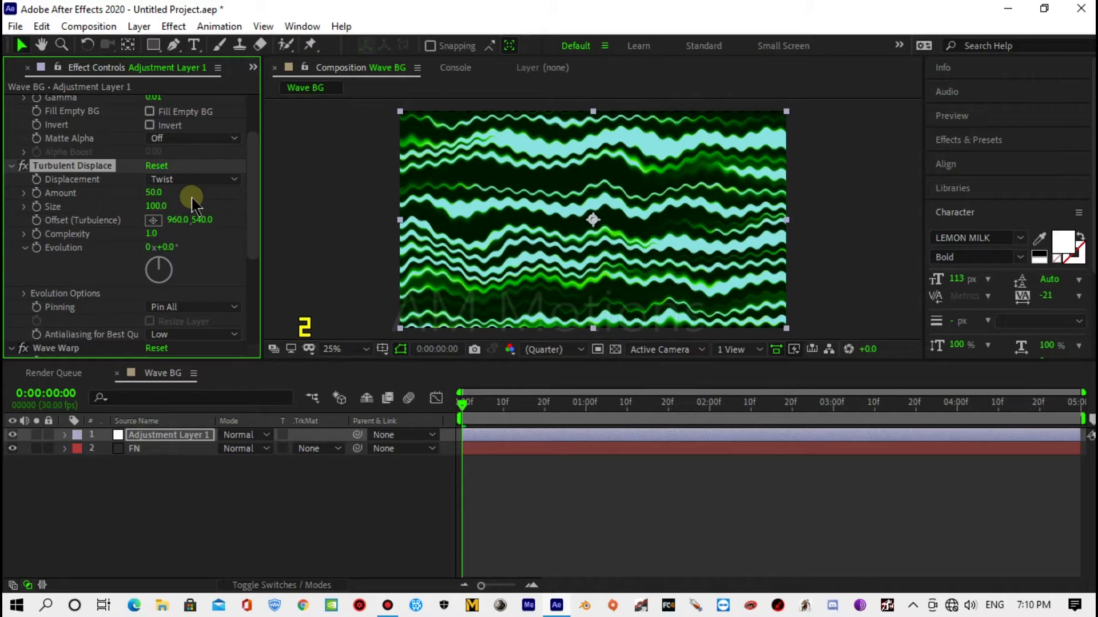
alt+click(36, 249)
text(time)
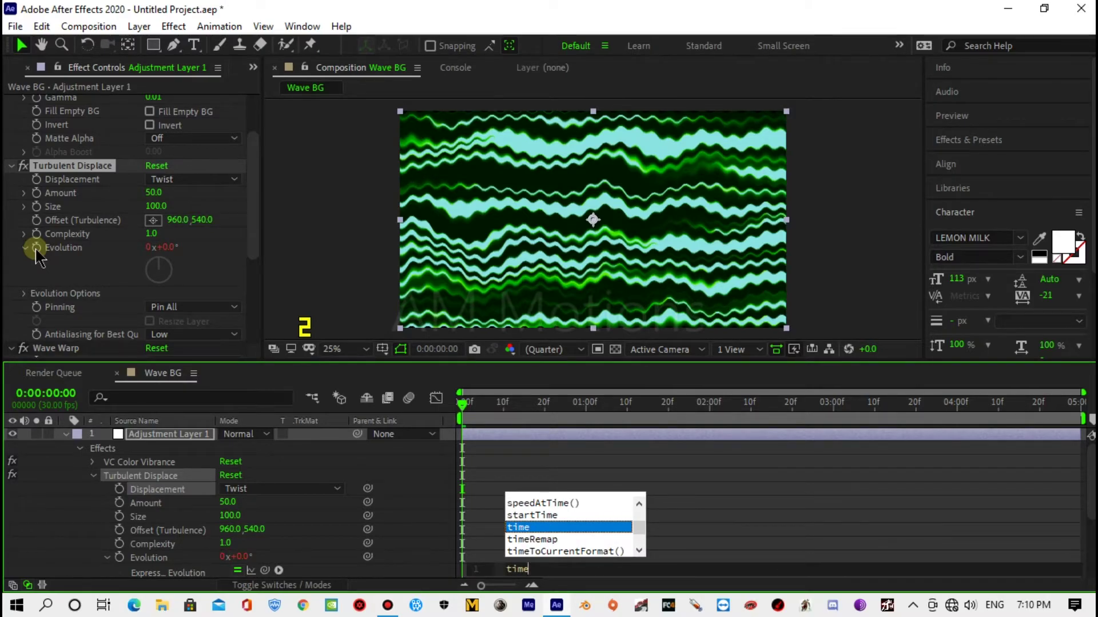
text(*)
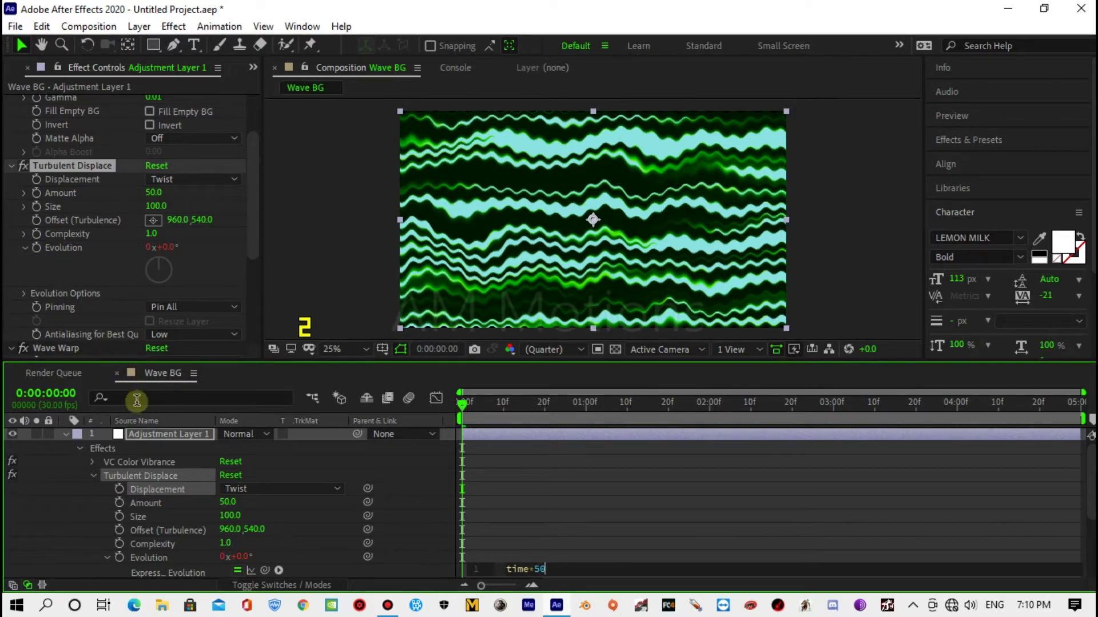
click(146, 461)
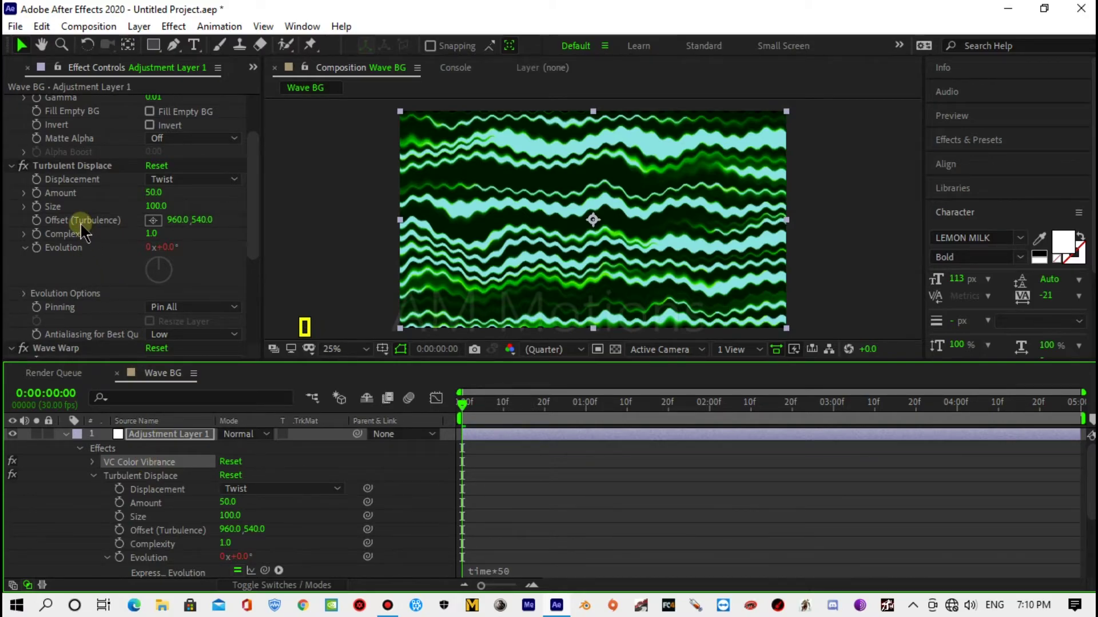
Set Turbulent Displace Amount to 34 and Size to 290
drag(152, 192, 143, 201)
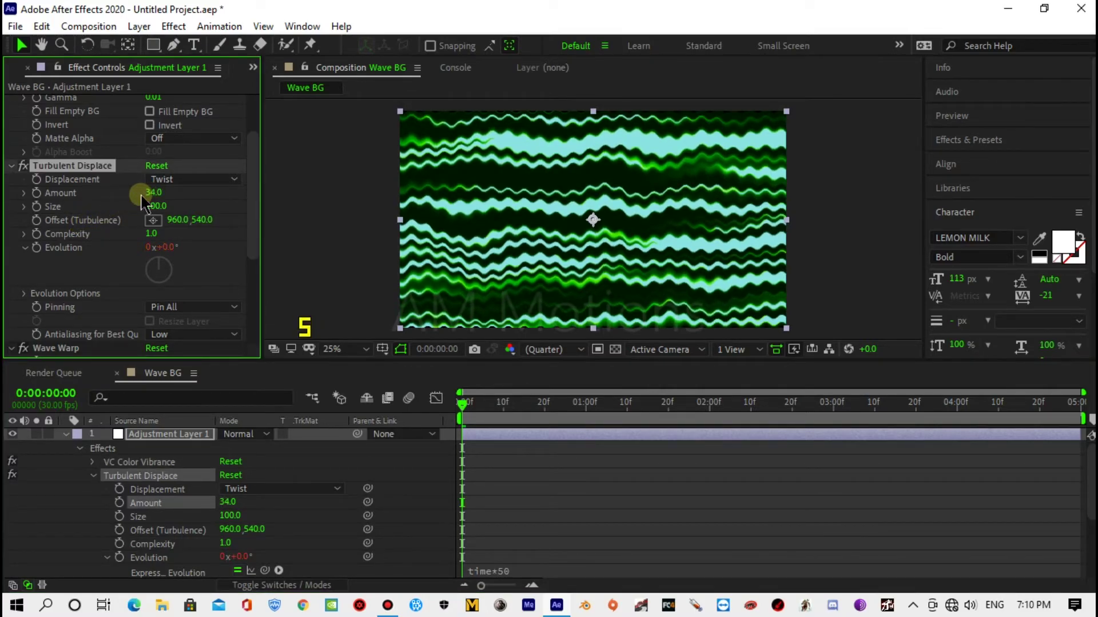
click(158, 206)
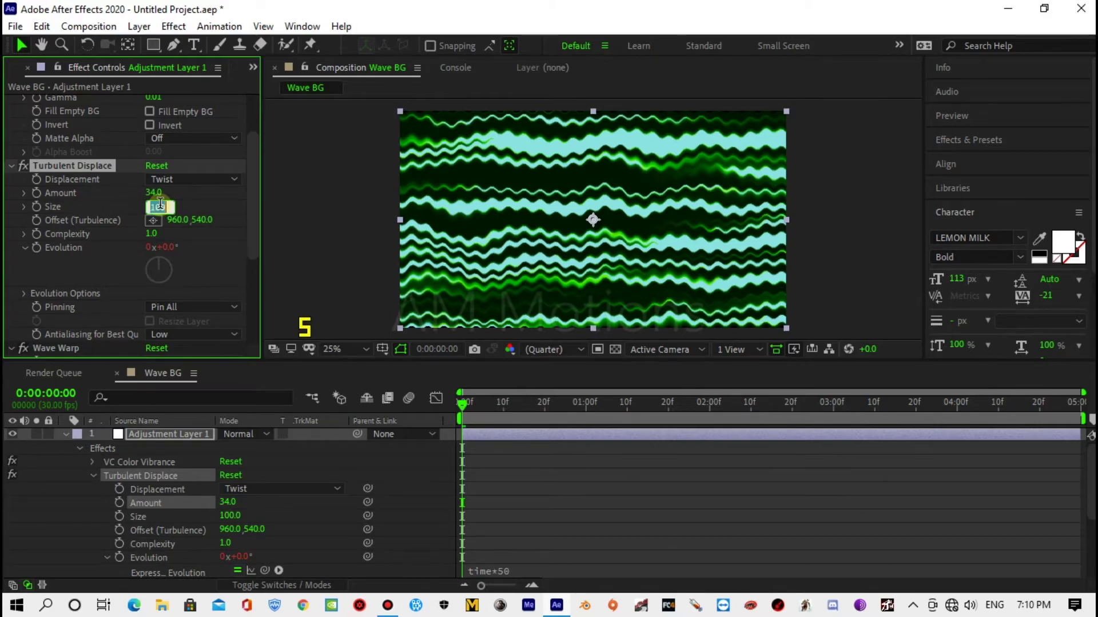
text(290)
key(Return)
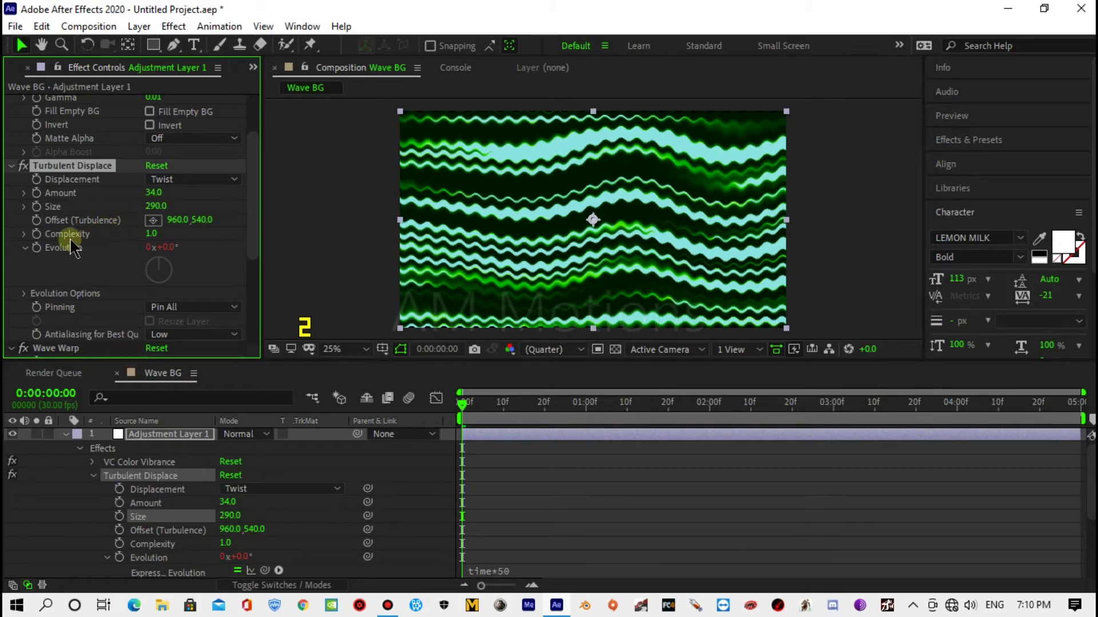
scroll(71, 249, down, 3)
scroll(72, 246, down, 3)
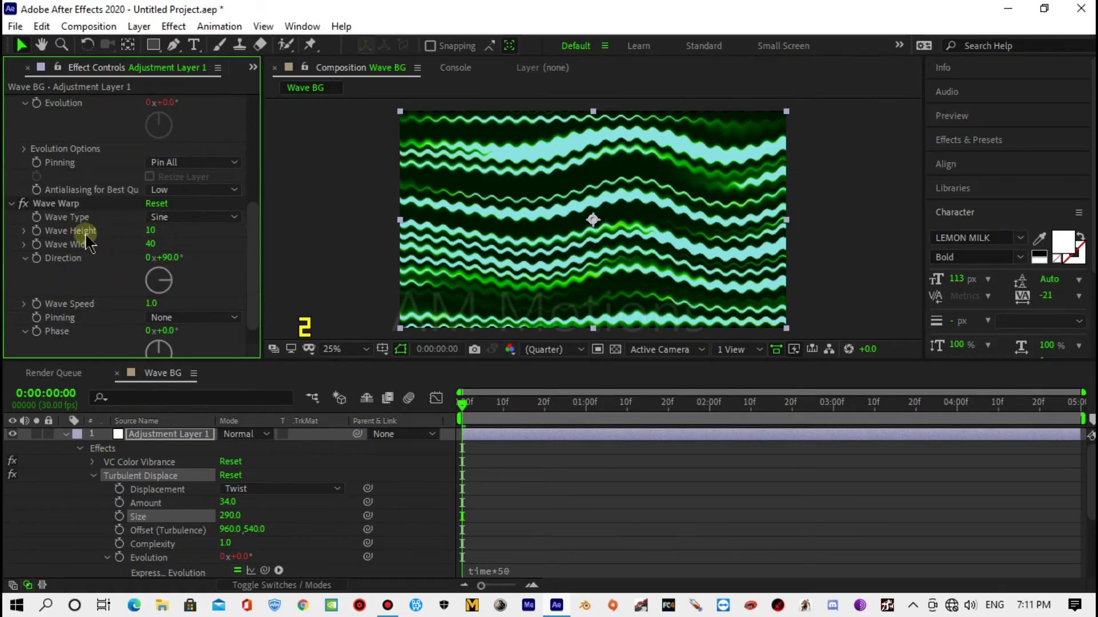
Set Wave Warp Wave Speed to 0.2 and Wave Height to 70
scroll(87, 243, down, 1)
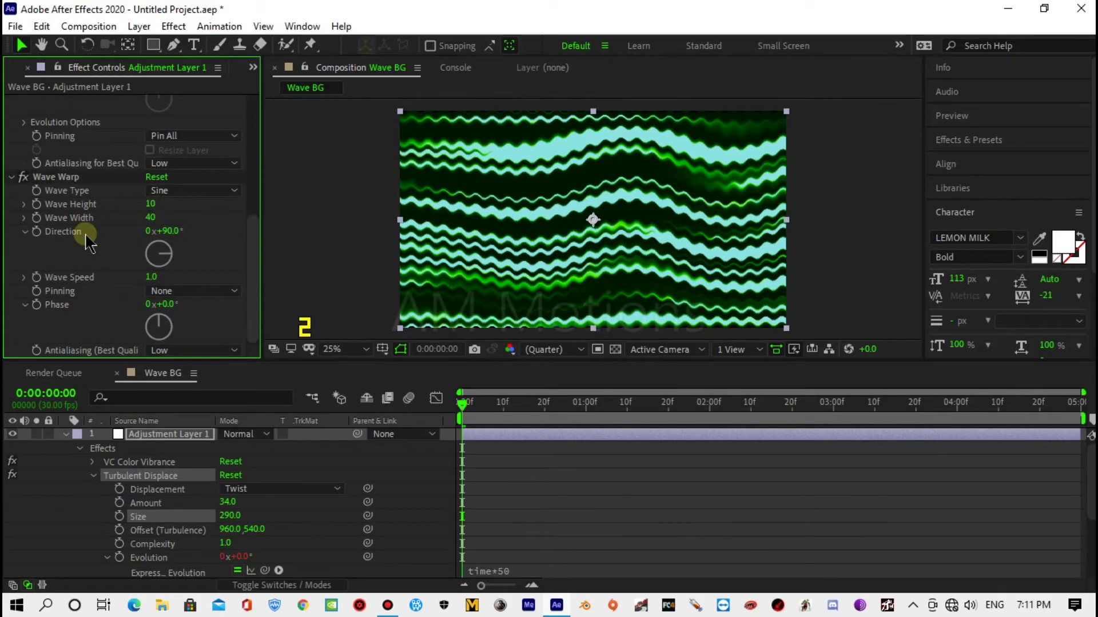
click(153, 277)
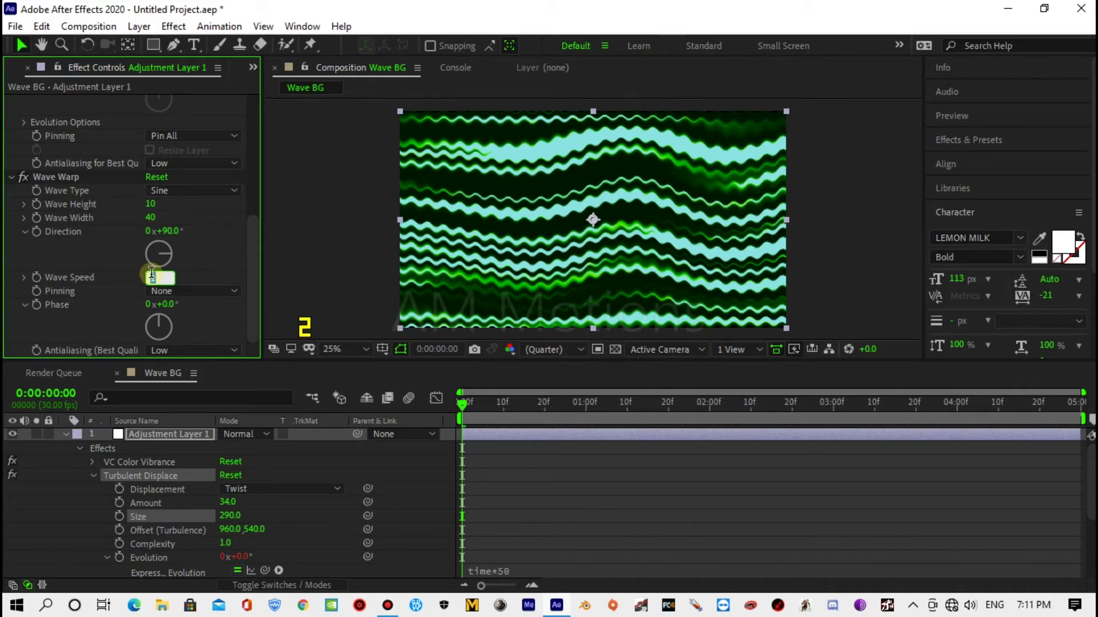
text(2)
key(Return)
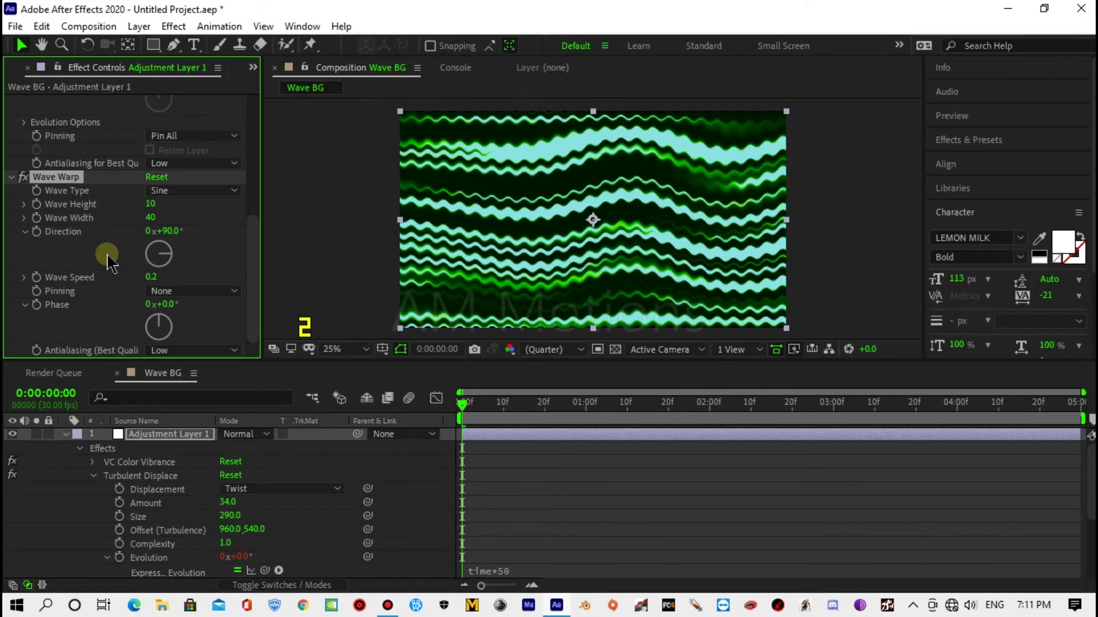
click(150, 205)
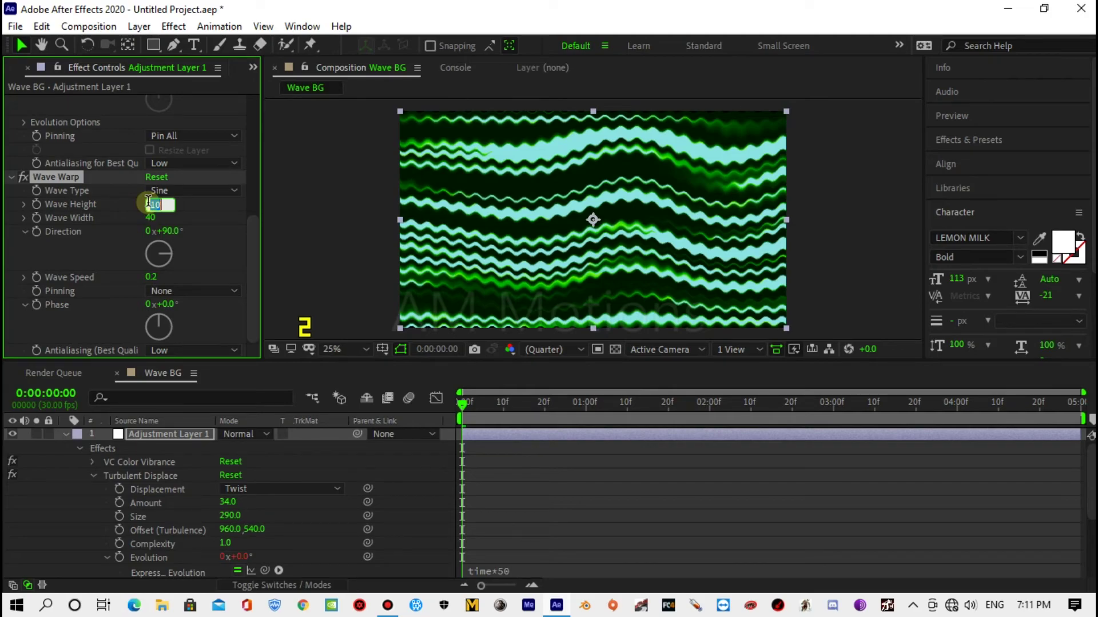
text(7)
key(Return)
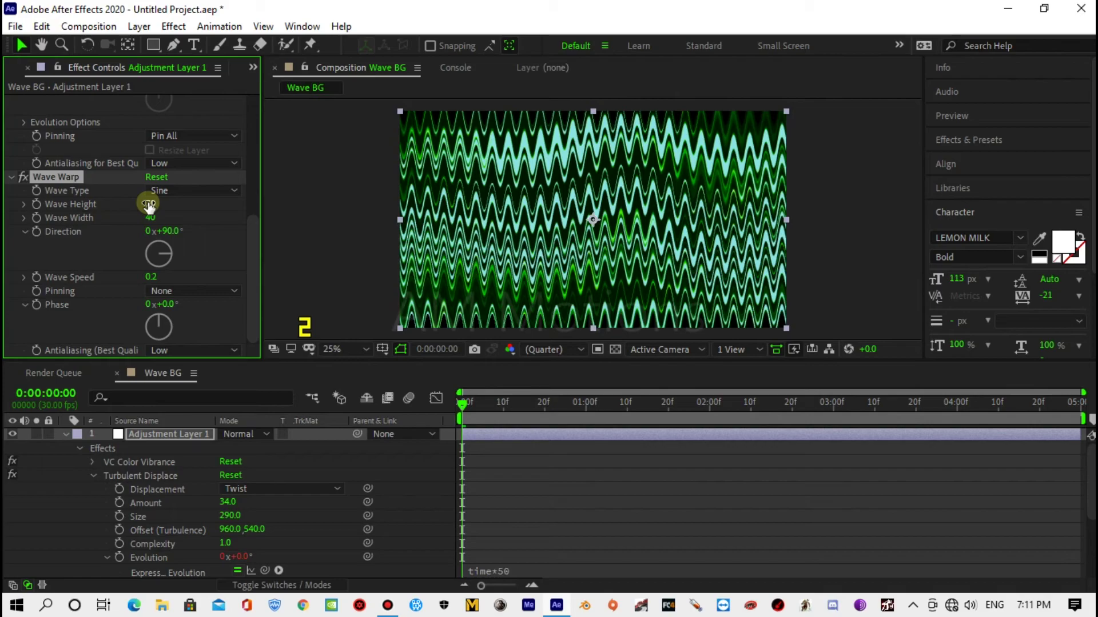
Set Wave Width to 153 and preview the animation
click(150, 217)
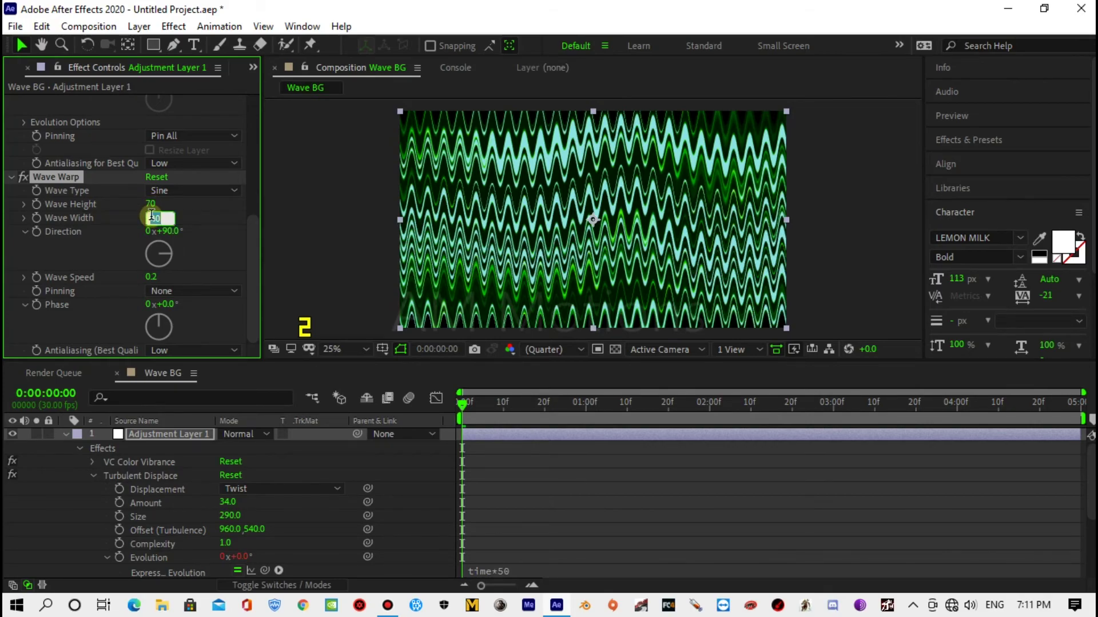
text(1)
click(151, 219)
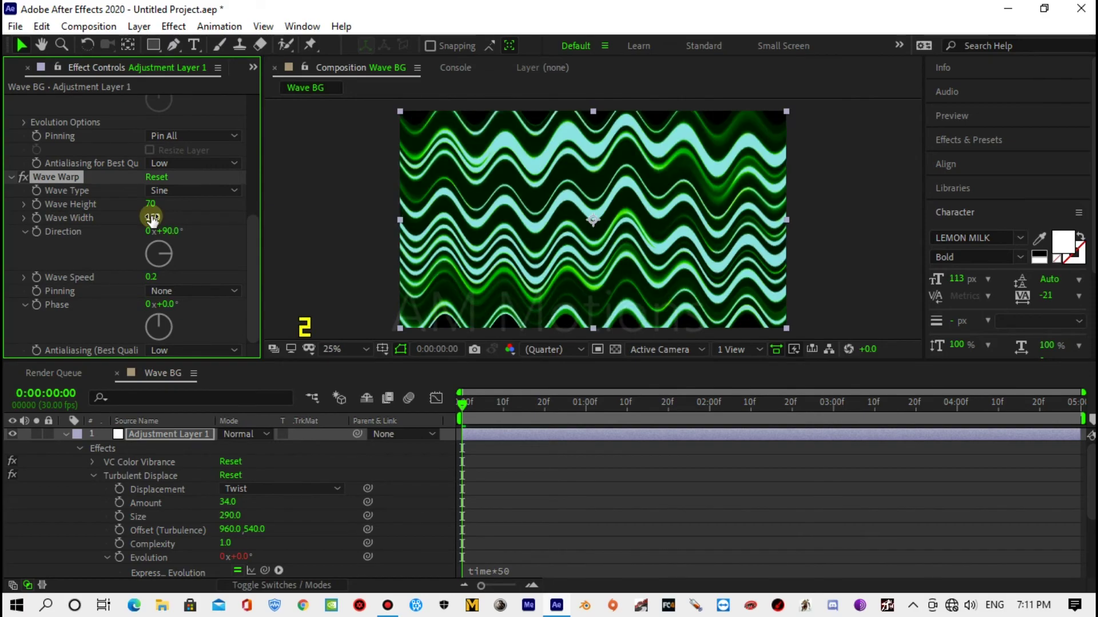
drag(151, 219, 181, 228)
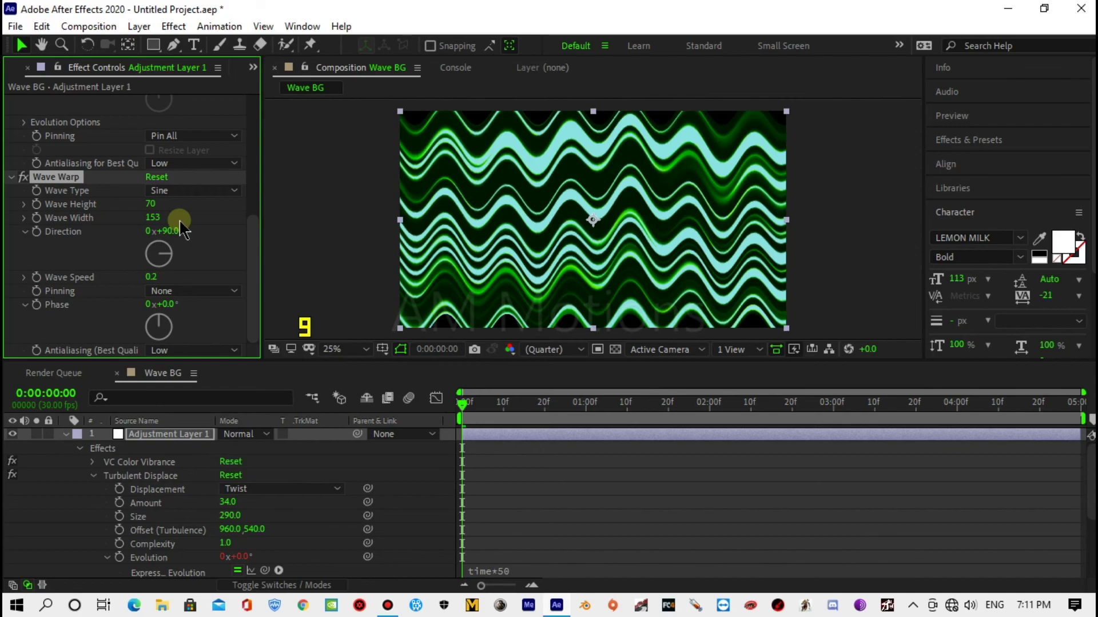
key(space)
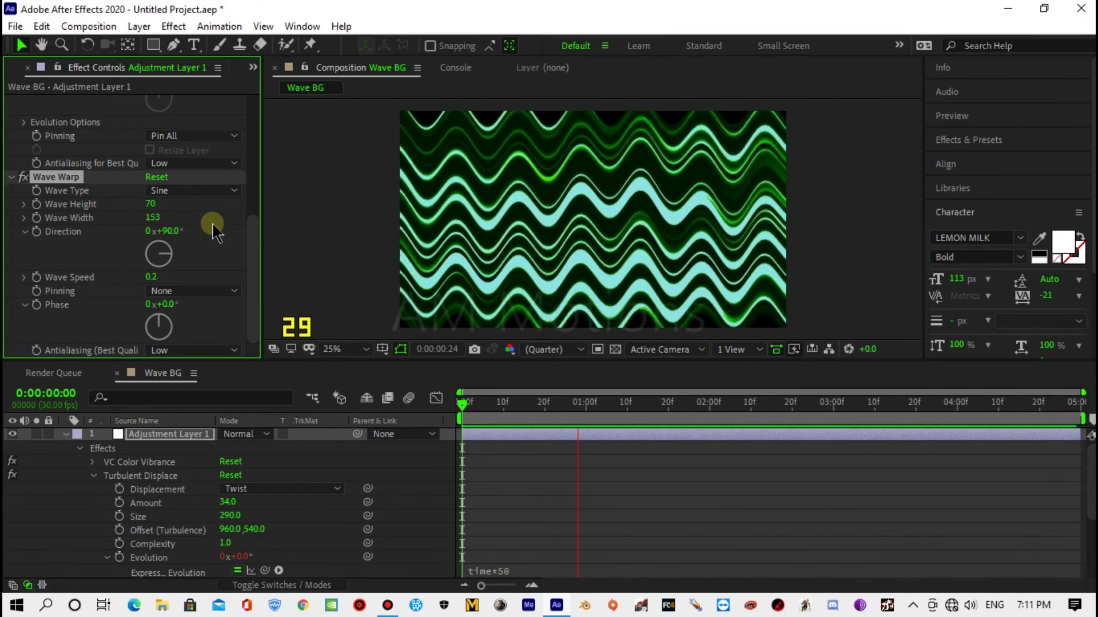